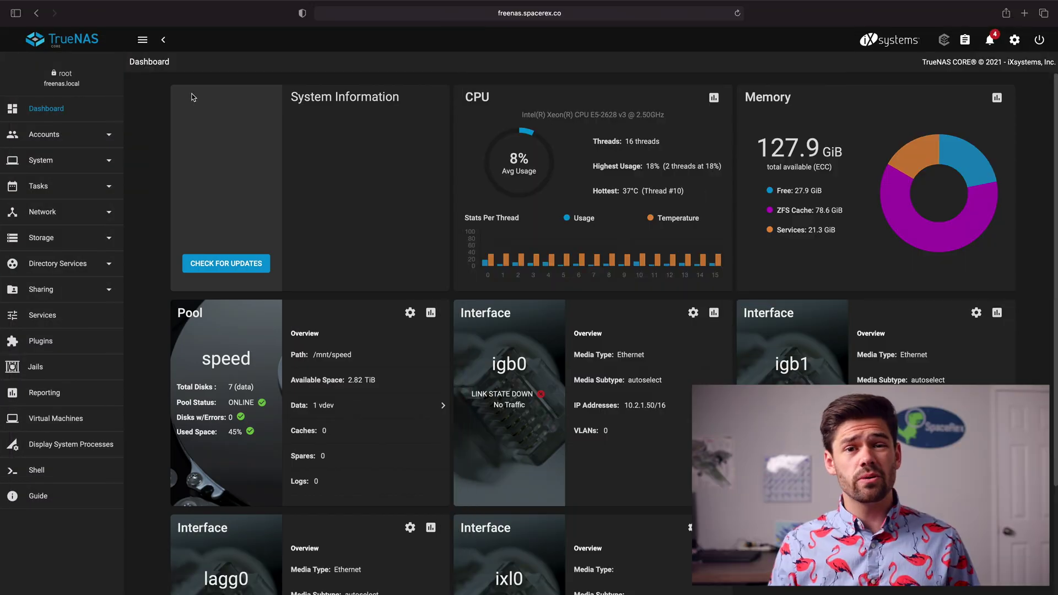
# Step: Under Accounts > Groups, create a group named TimeMachine, which receives GID 1003
pyautogui.click(84, 140)
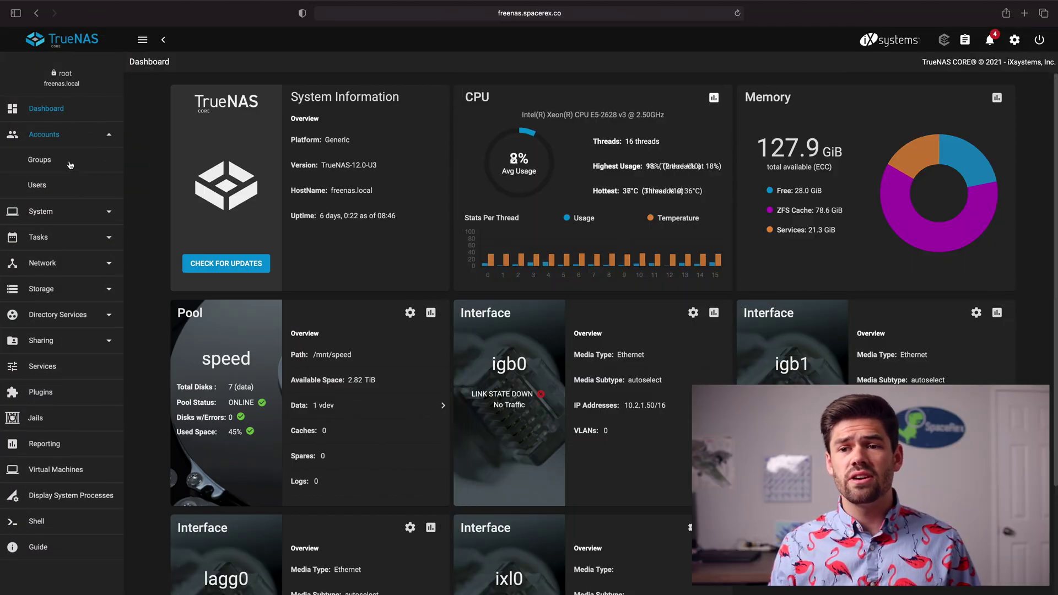
pyautogui.click(49, 161)
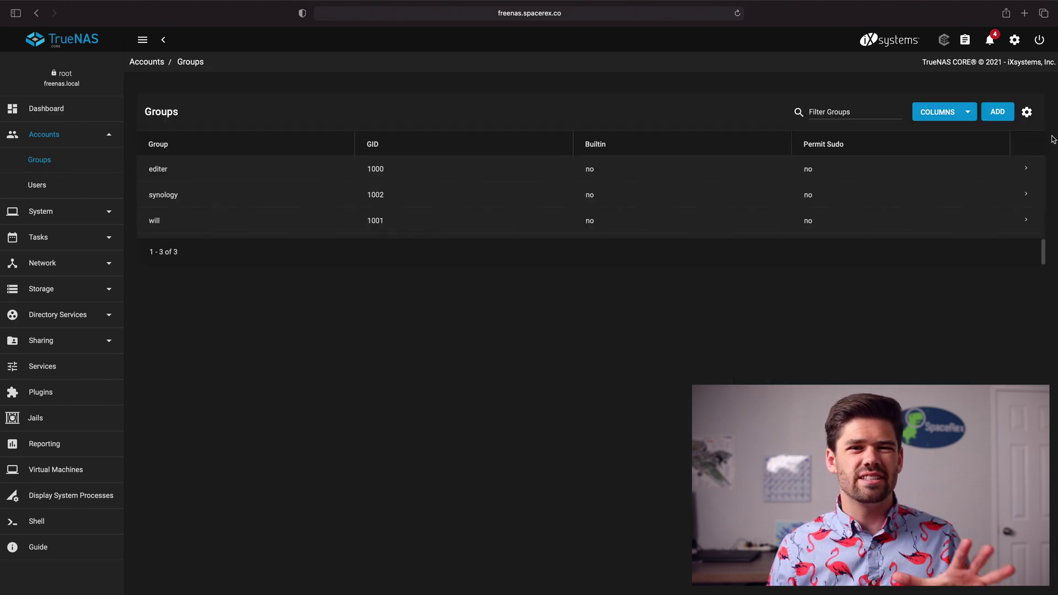
pyautogui.click(998, 111)
pyautogui.click(402, 139)
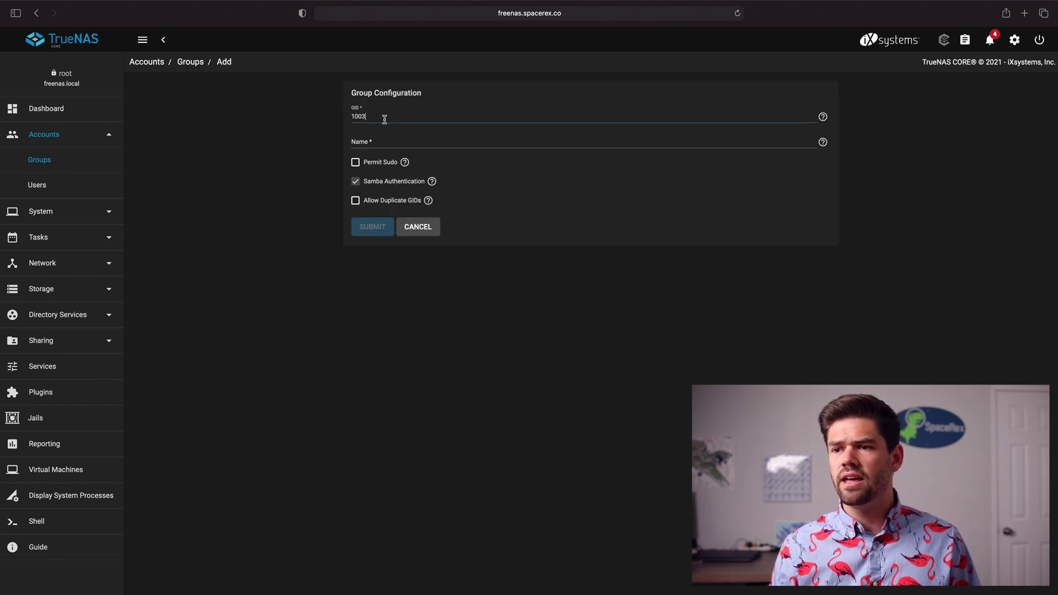
pyautogui.write('TimeMachine')
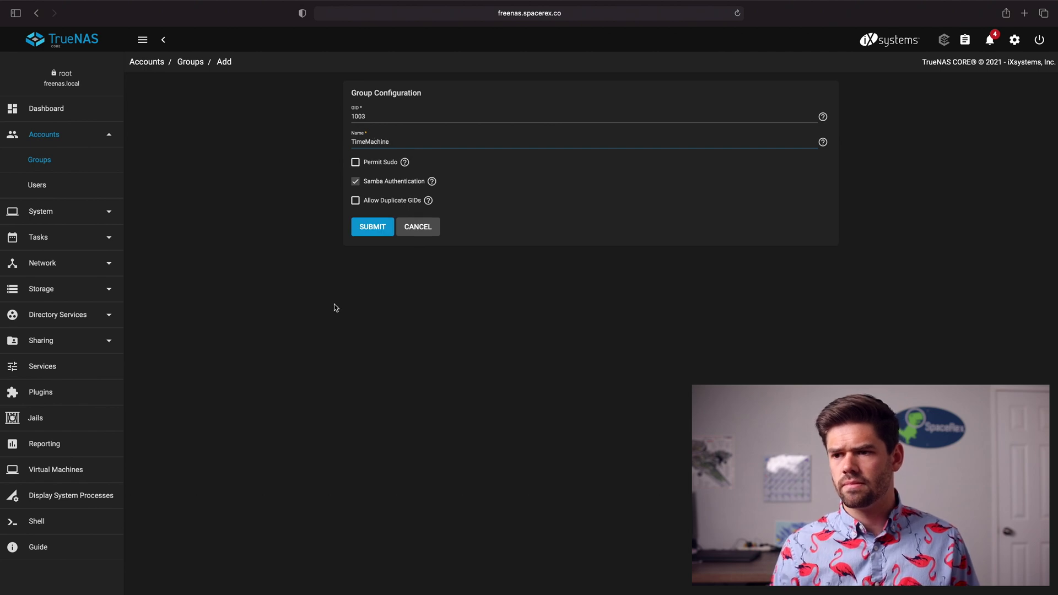
pyautogui.click(380, 236)
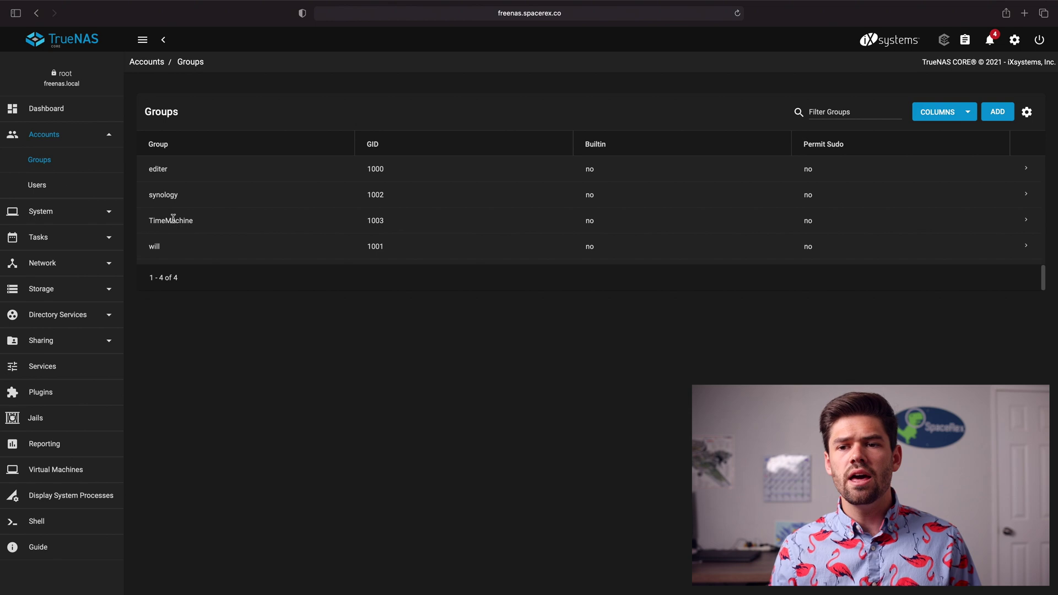
pyautogui.click(45, 187)
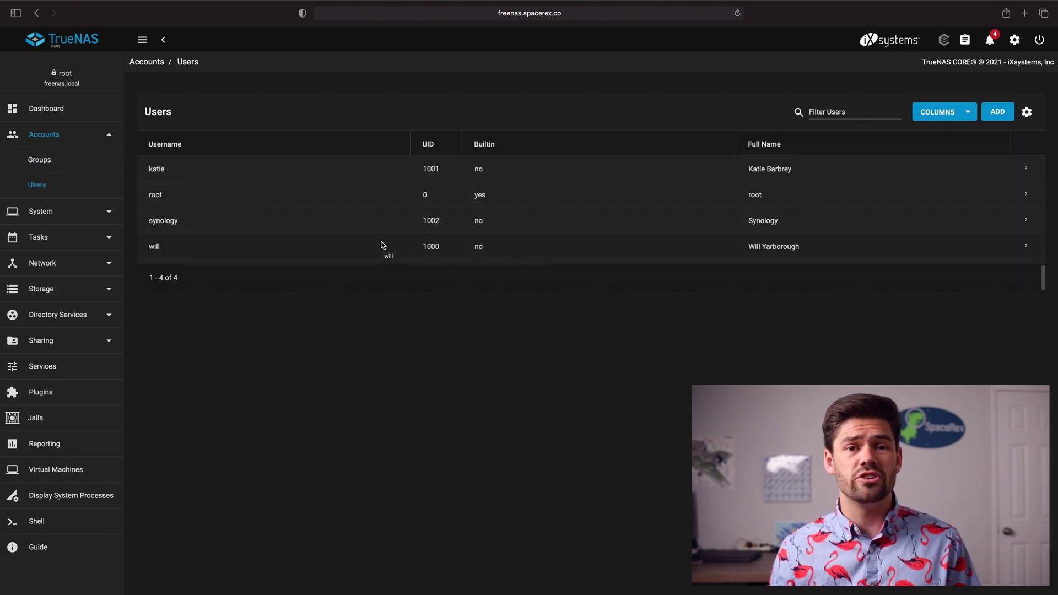
# Step: Start a new user with full name mac1 and paste in its password
pyautogui.click(997, 111)
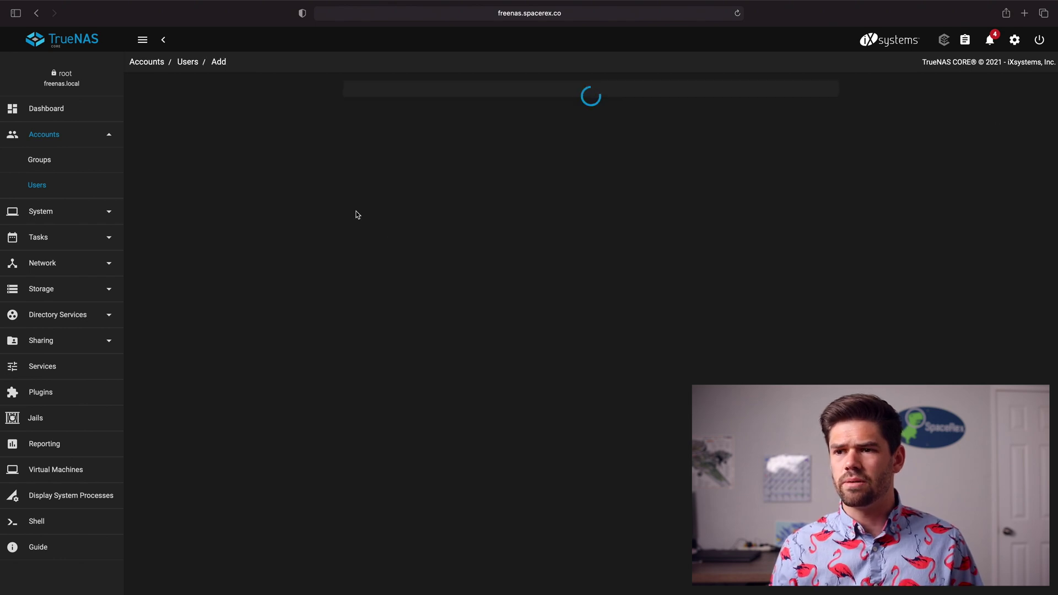
pyautogui.click(381, 116)
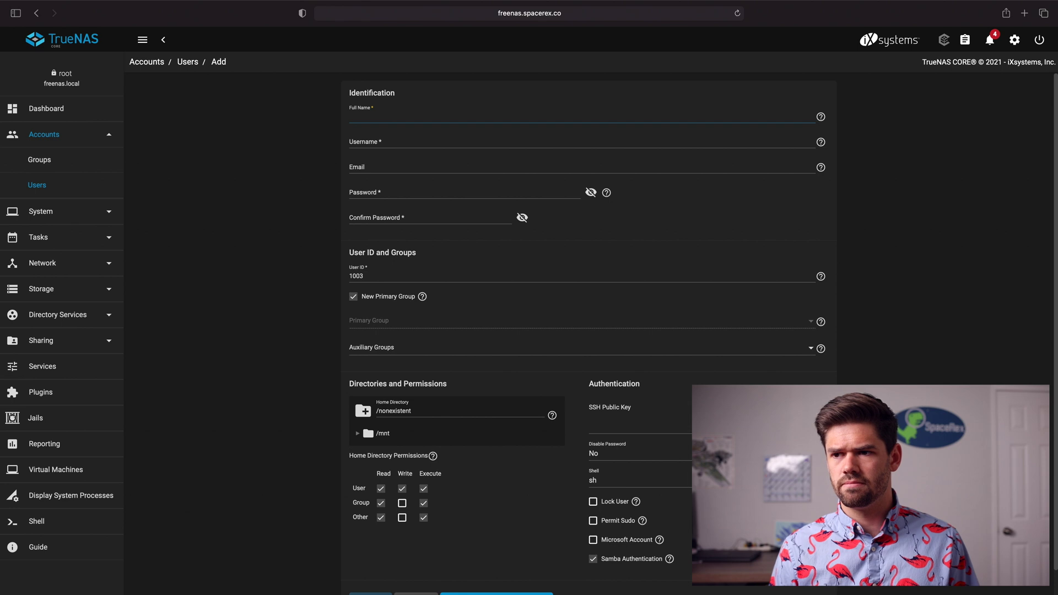
pyautogui.write('mac1')
pyautogui.press('Tab')
pyautogui.press('Tab')
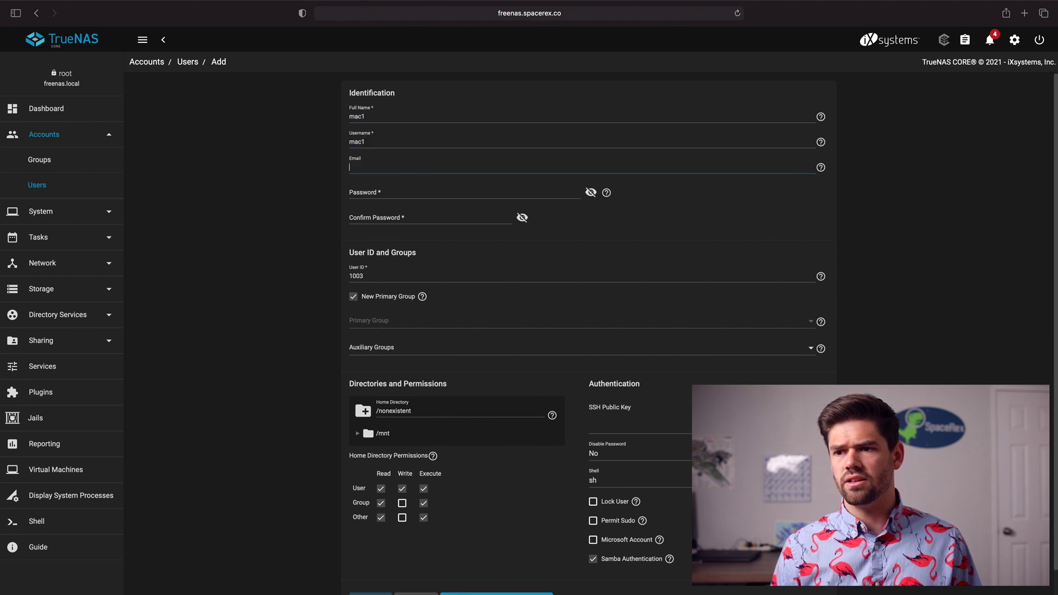
pyautogui.press('Tab')
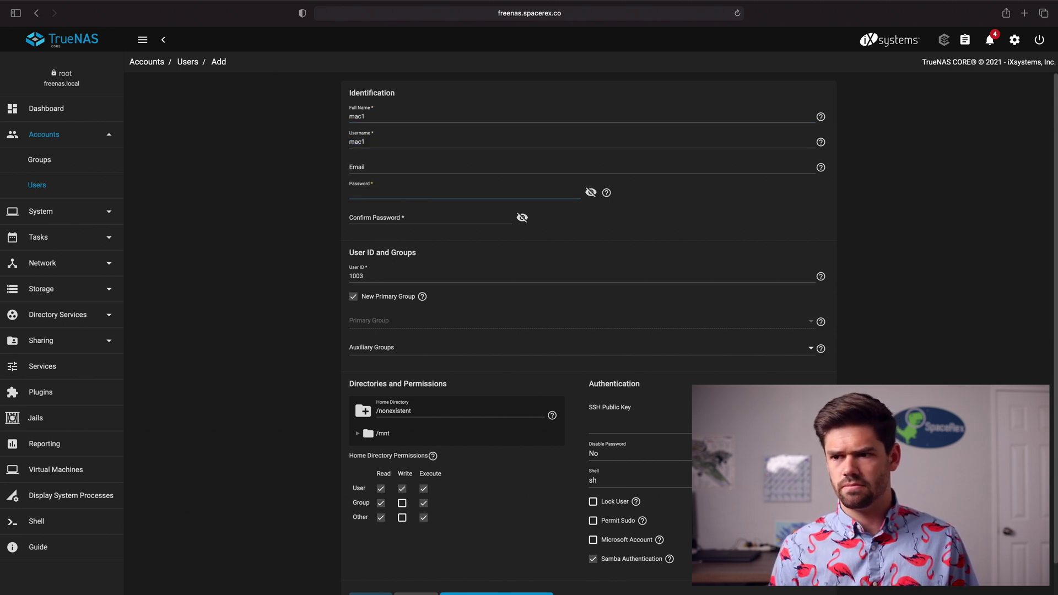
pyautogui.press('Tab')
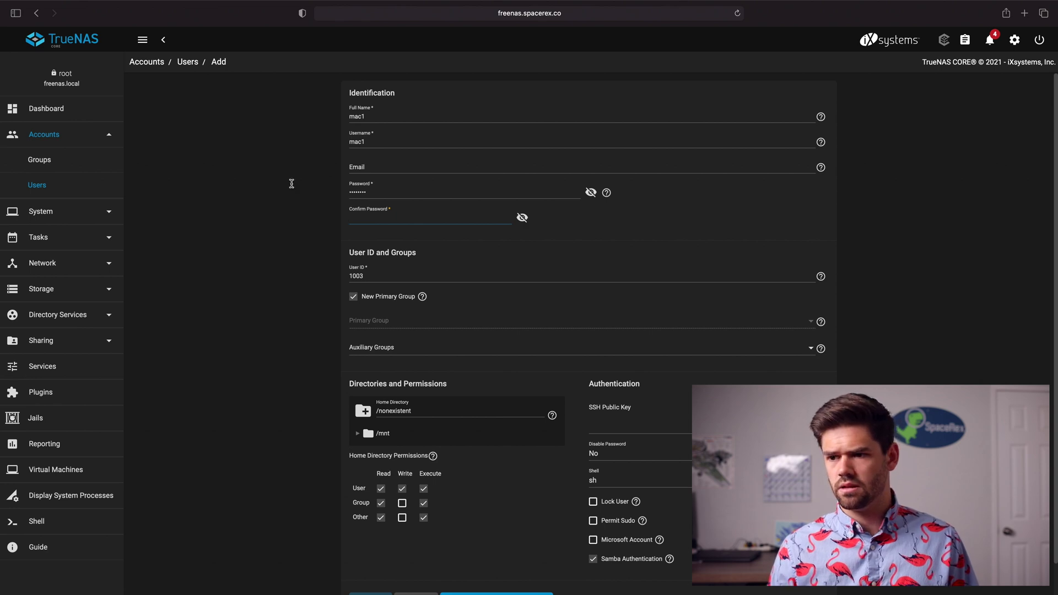
pyautogui.press('super+v')
# Step: Use the existing TimeMachine group as primary group instead of a new one, and save user mac1
pyautogui.click(353, 296)
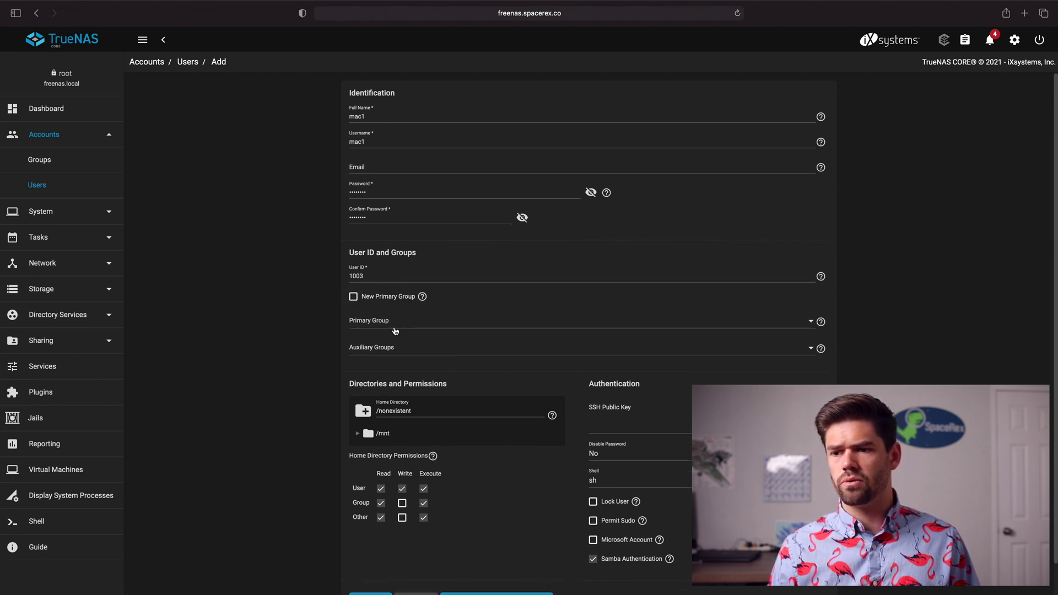
pyautogui.click(393, 325)
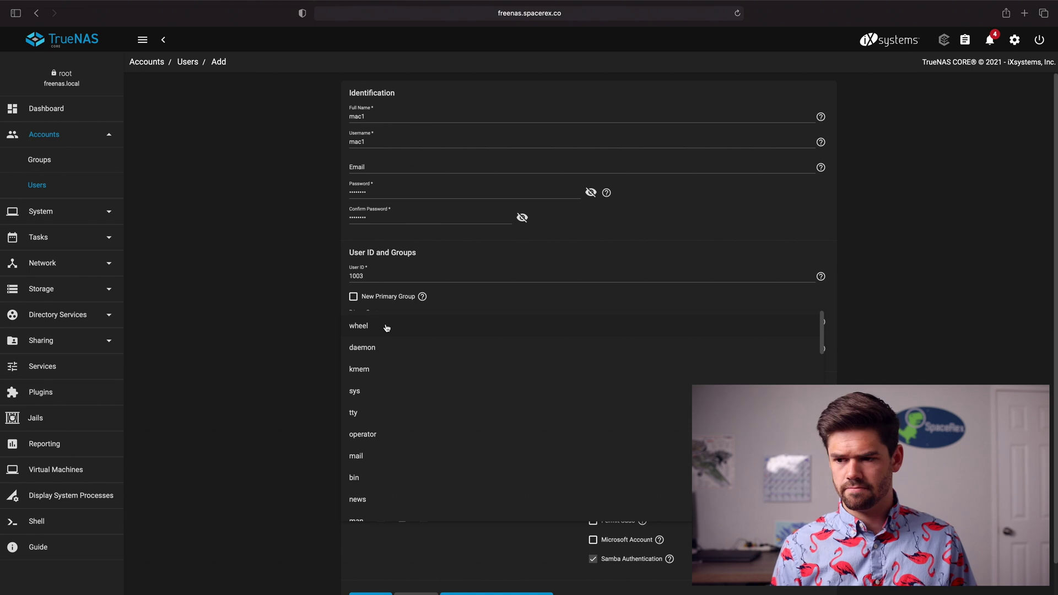
pyautogui.scroll(-10, 450, 467)
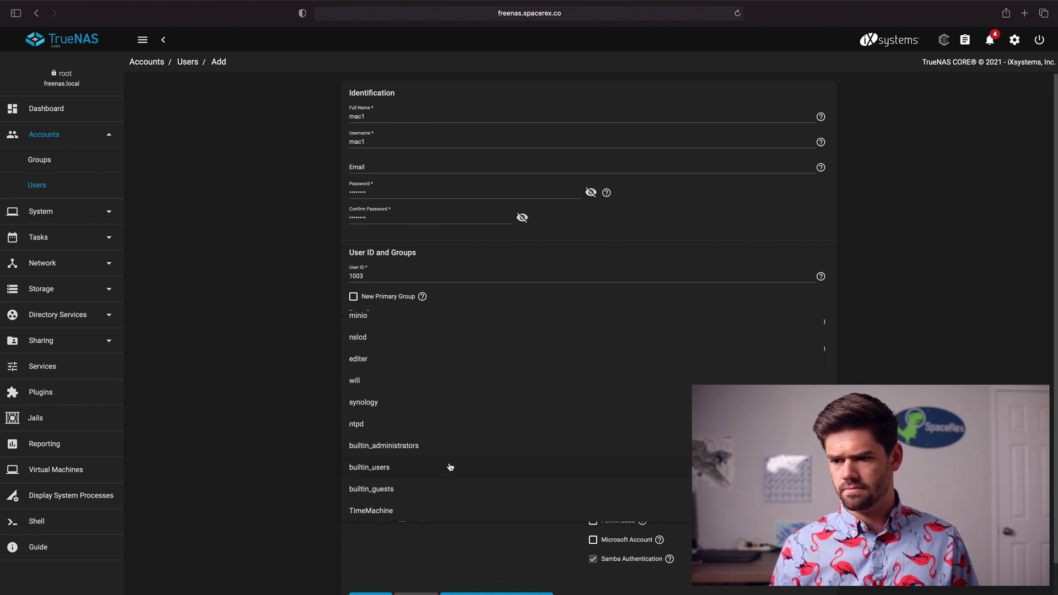
pyautogui.click(402, 511)
pyautogui.scroll(-1, 329, 422)
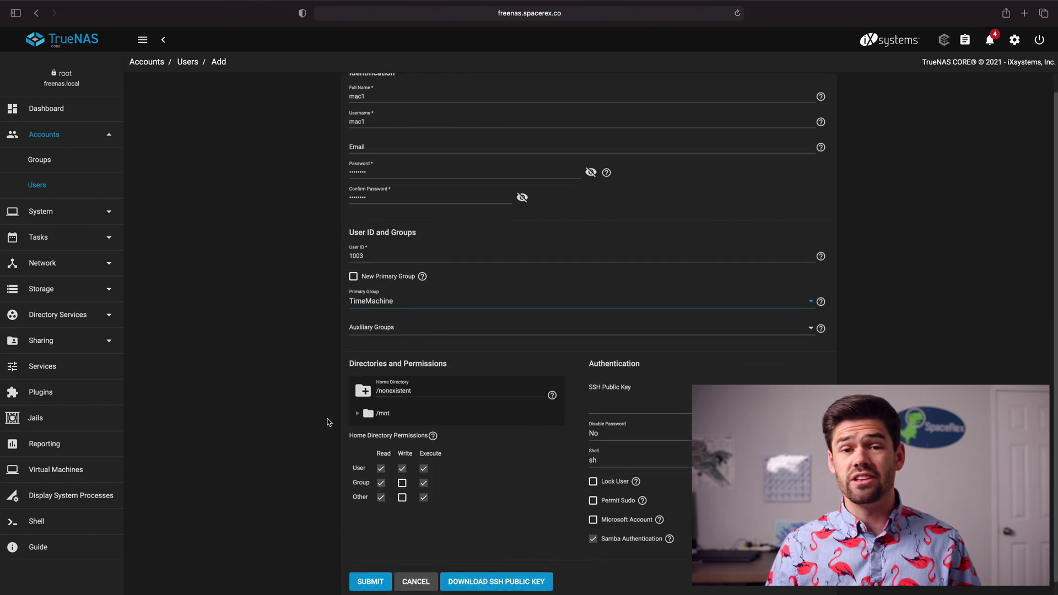
pyautogui.click(370, 581)
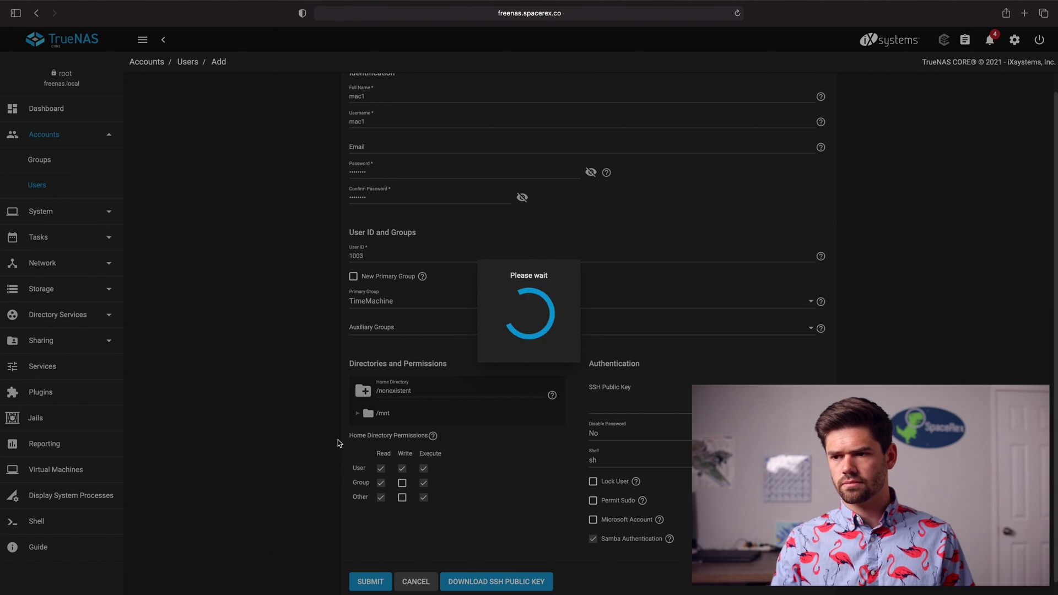
pyautogui.click(523, 364)
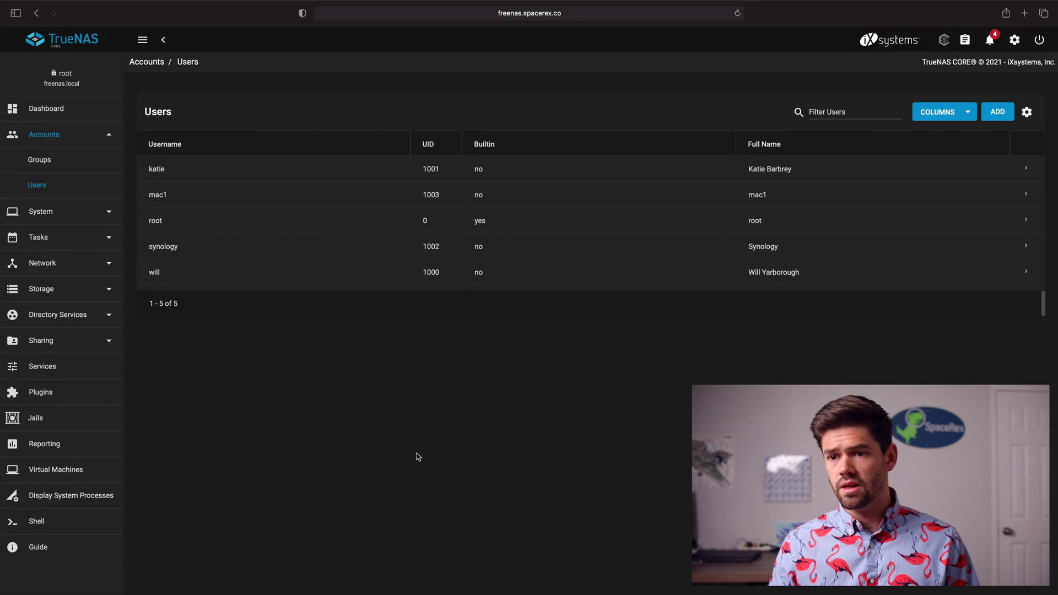
pyautogui.click(109, 290)
# Step: From Storage > Pools, add a child dataset named TimeMachine under the speed pool
pyautogui.click(37, 314)
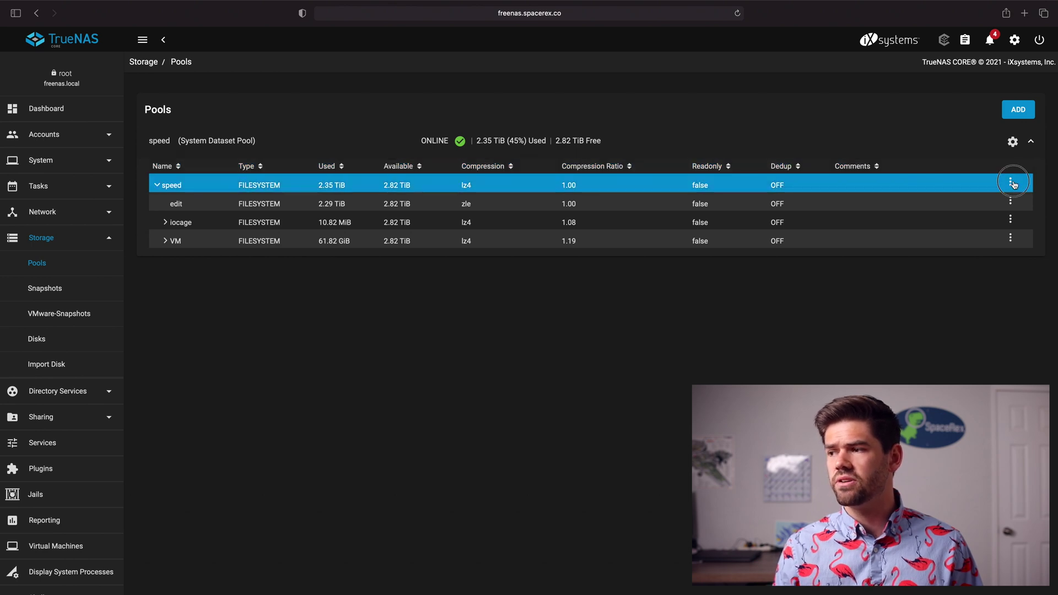
pyautogui.click(1010, 182)
pyautogui.click(948, 227)
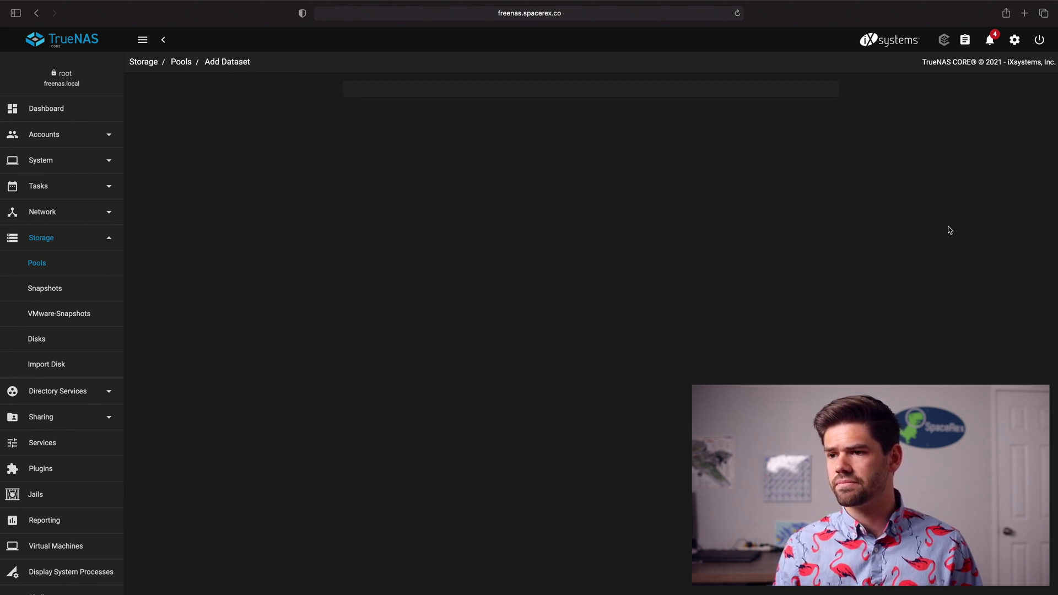
pyautogui.click(395, 131)
pyautogui.click(390, 115)
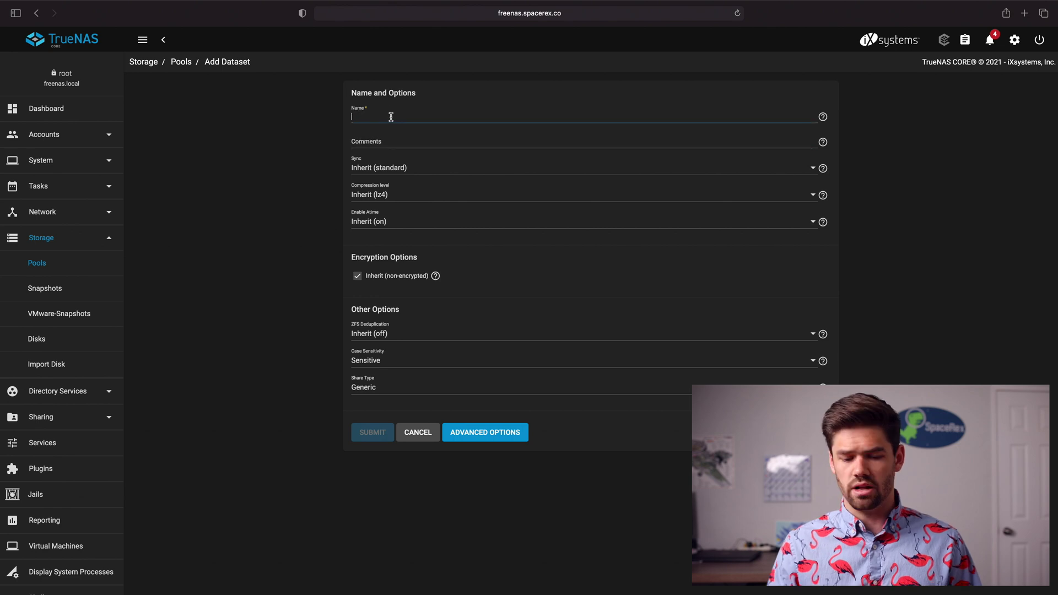
pyautogui.write('TimeMachine')
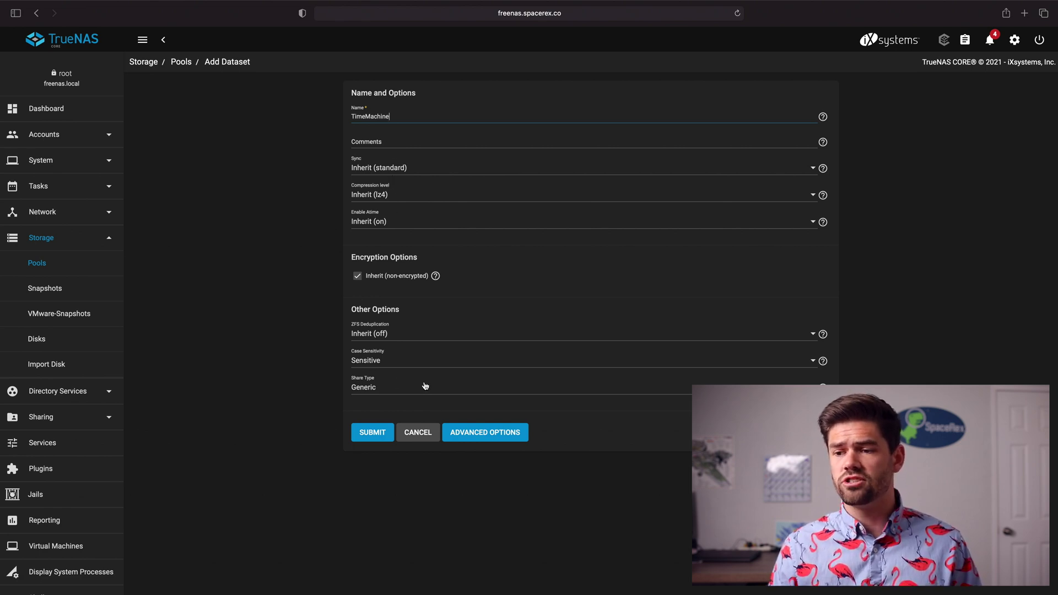
pyautogui.click(373, 433)
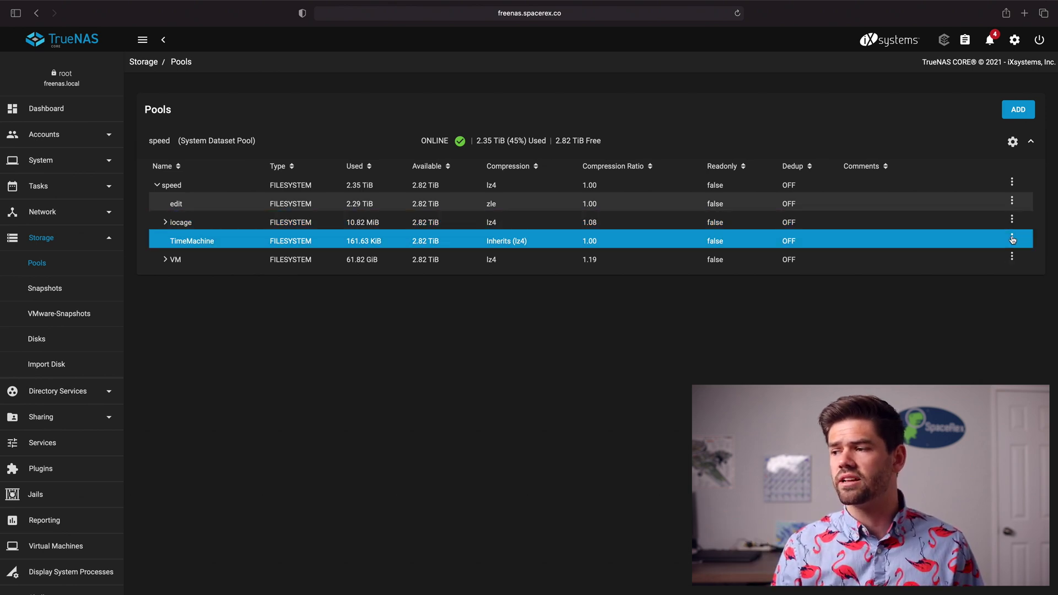
pyautogui.click(1012, 237)
# Step: Create a dataset named mac1 inside TimeMachine with share type SMB
pyautogui.click(958, 285)
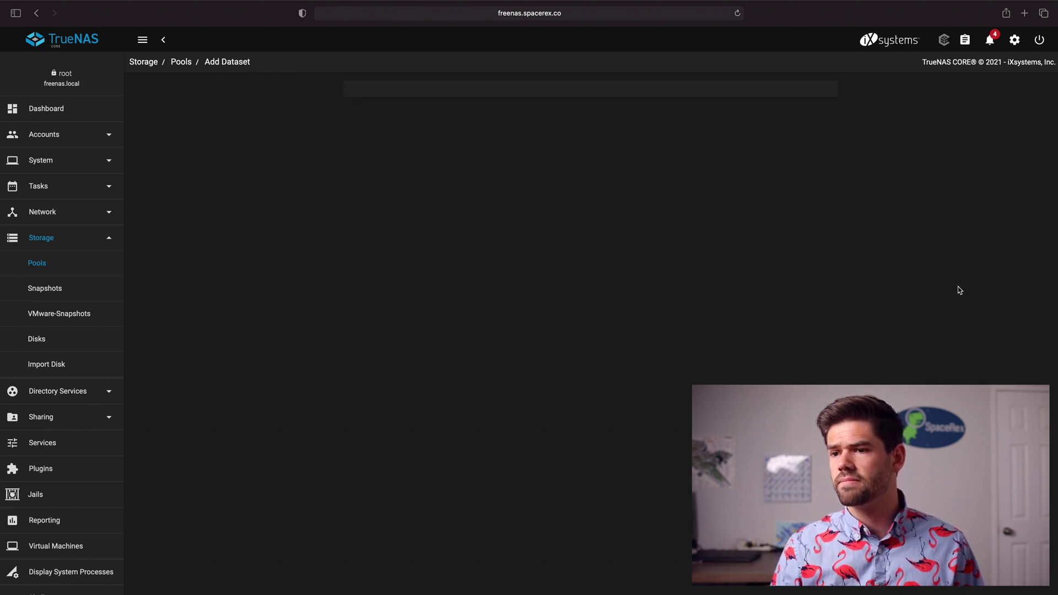
pyautogui.click(420, 118)
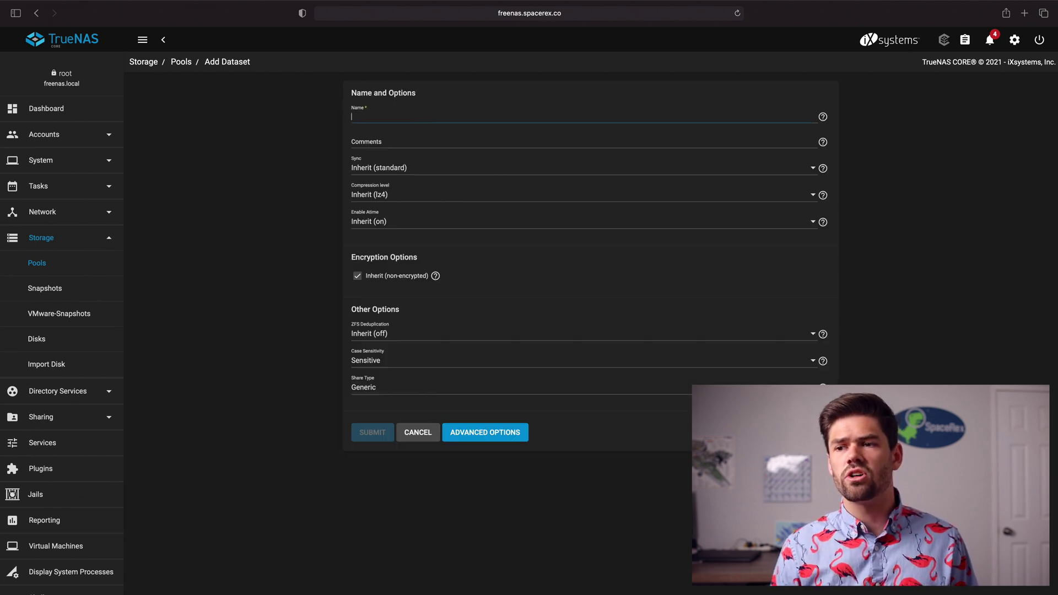
pyautogui.write('mac1')
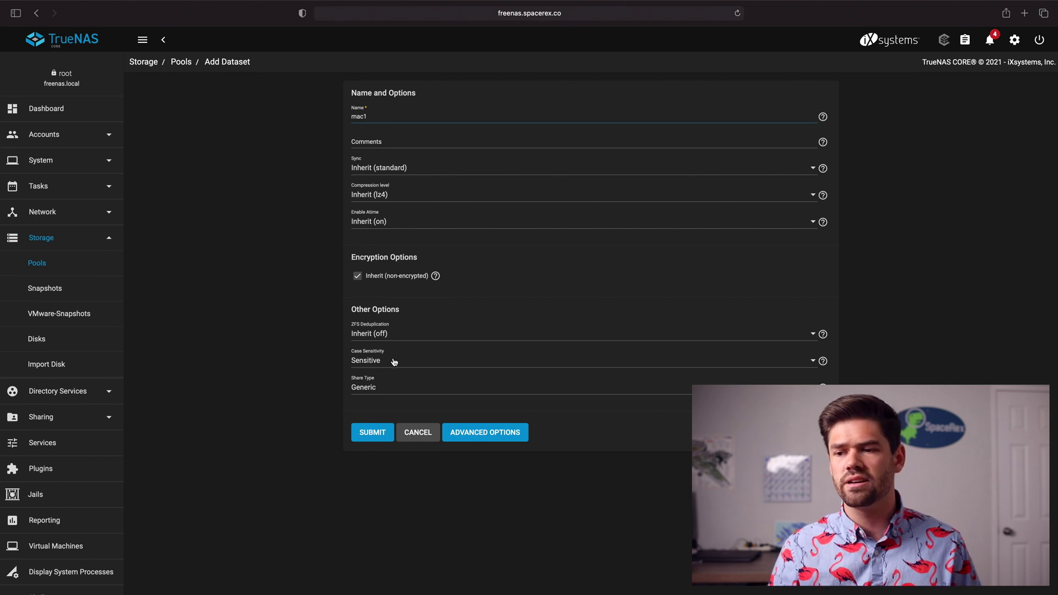
pyautogui.click(391, 387)
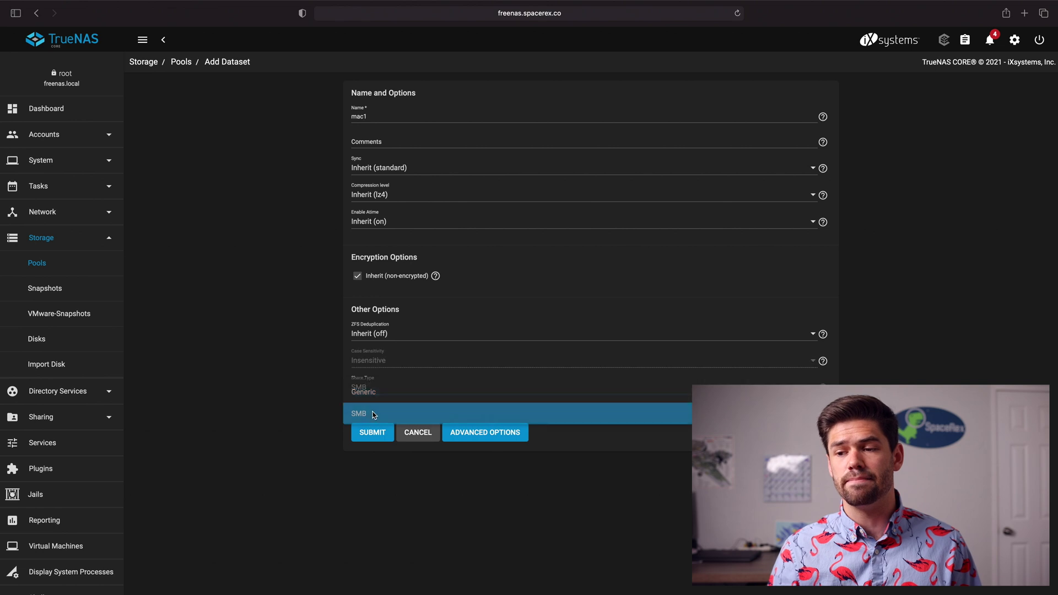
pyautogui.click(367, 415)
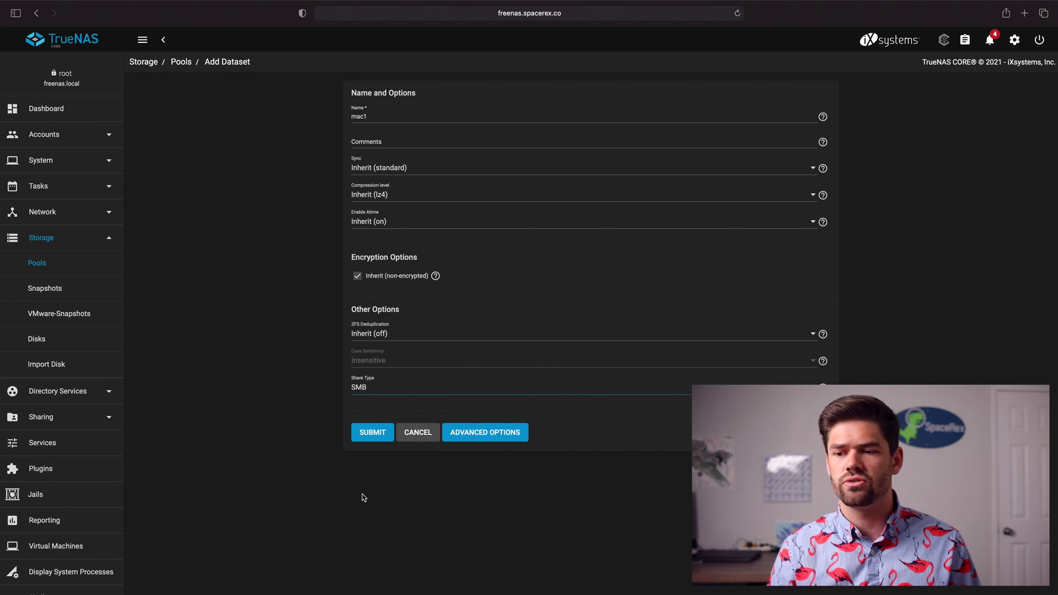
pyautogui.click(379, 433)
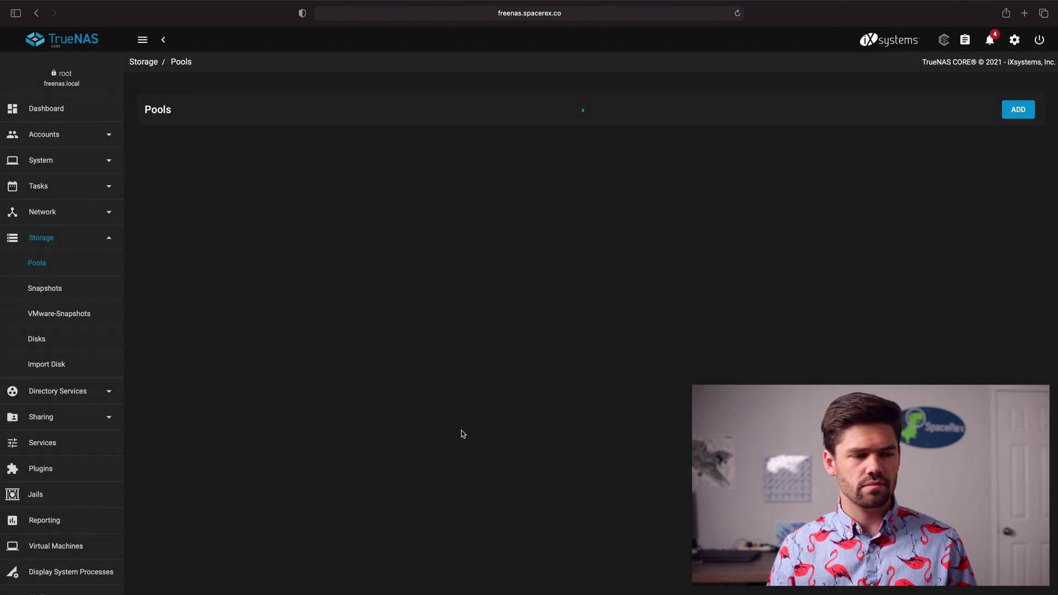
# Step: Expand TimeMachine in the pools list to confirm the mac1 dataset
pyautogui.click(293, 246)
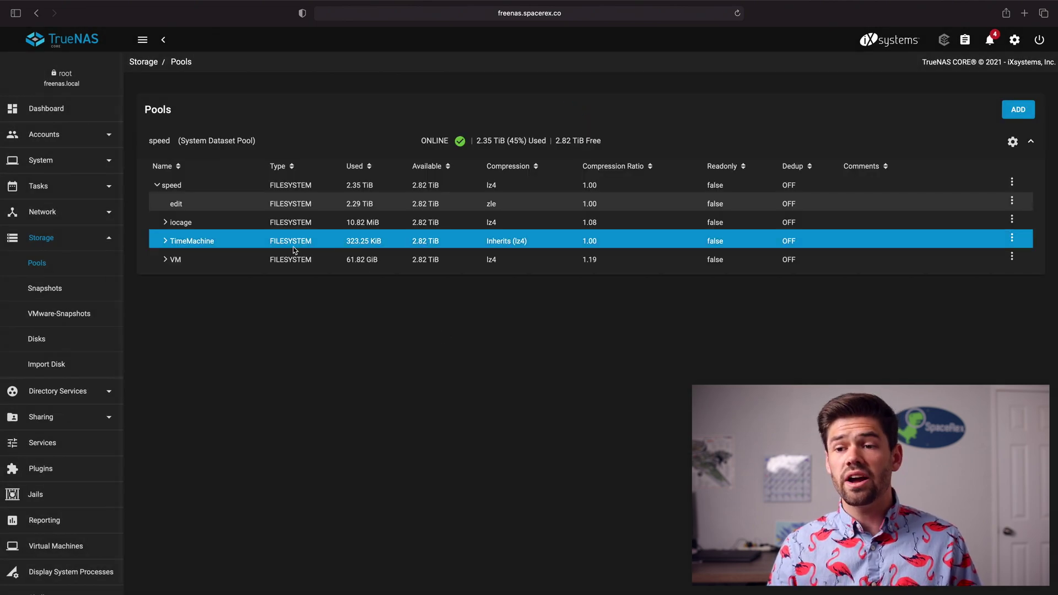
pyautogui.click(165, 241)
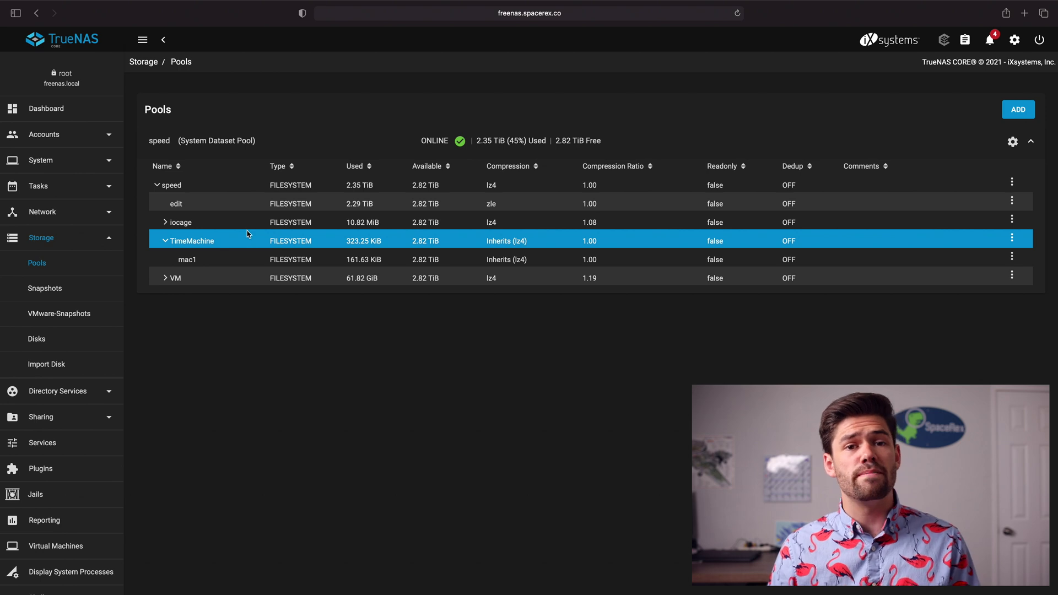
pyautogui.click(238, 259)
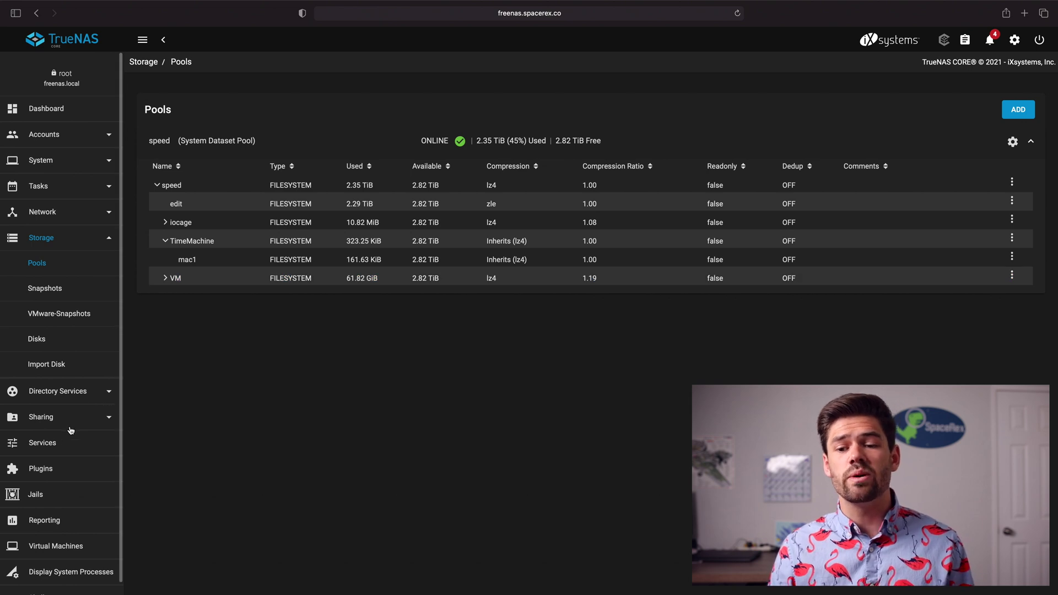
pyautogui.click(38, 444)
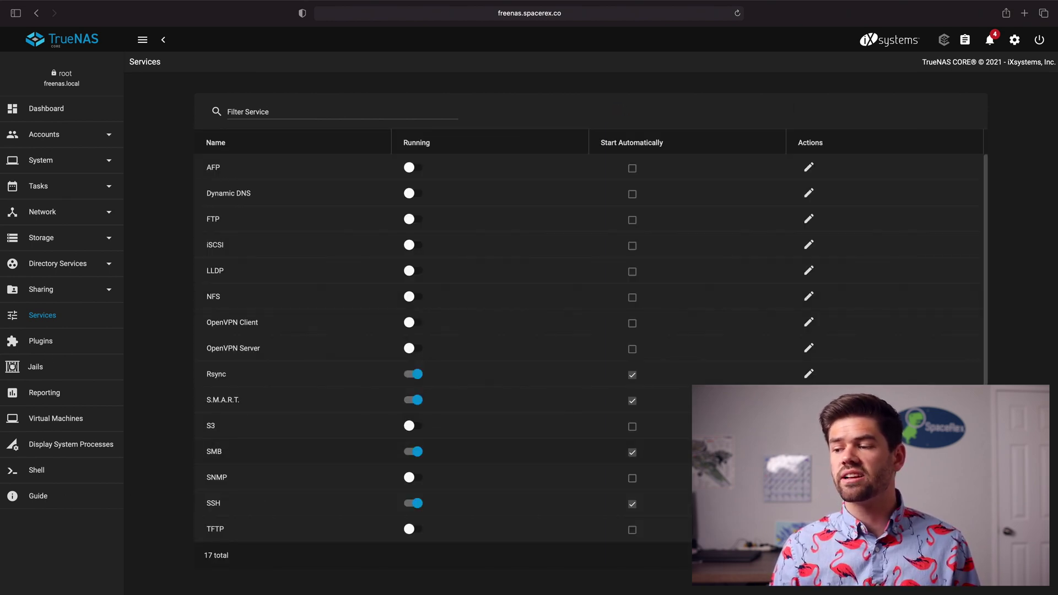
# Step: Review the SMB service's advanced settings, then begin adding a share under Windows Shares (SMB)
pyautogui.click(808, 451)
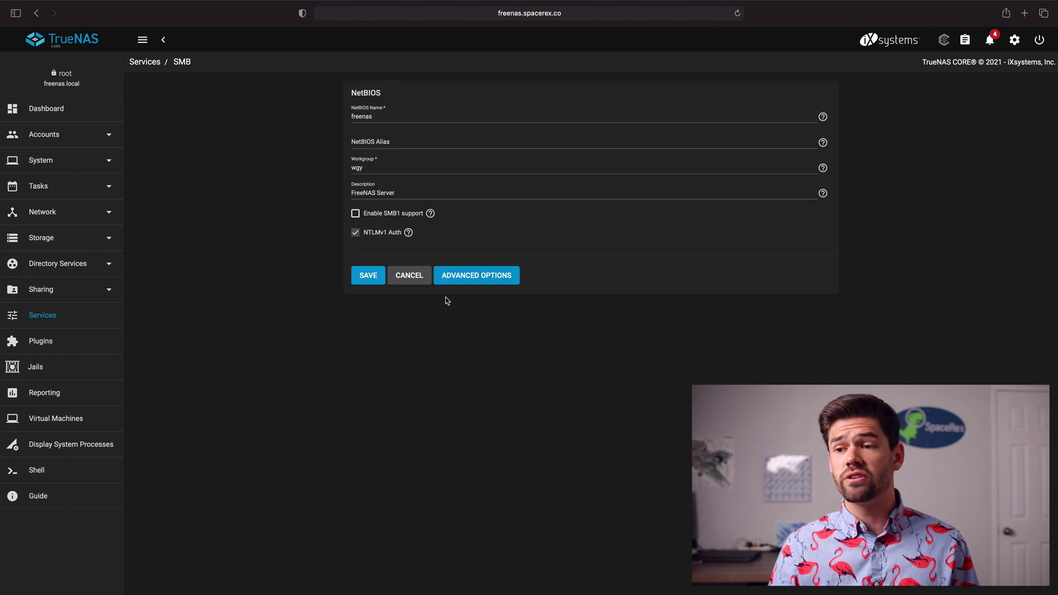
pyautogui.click(490, 286)
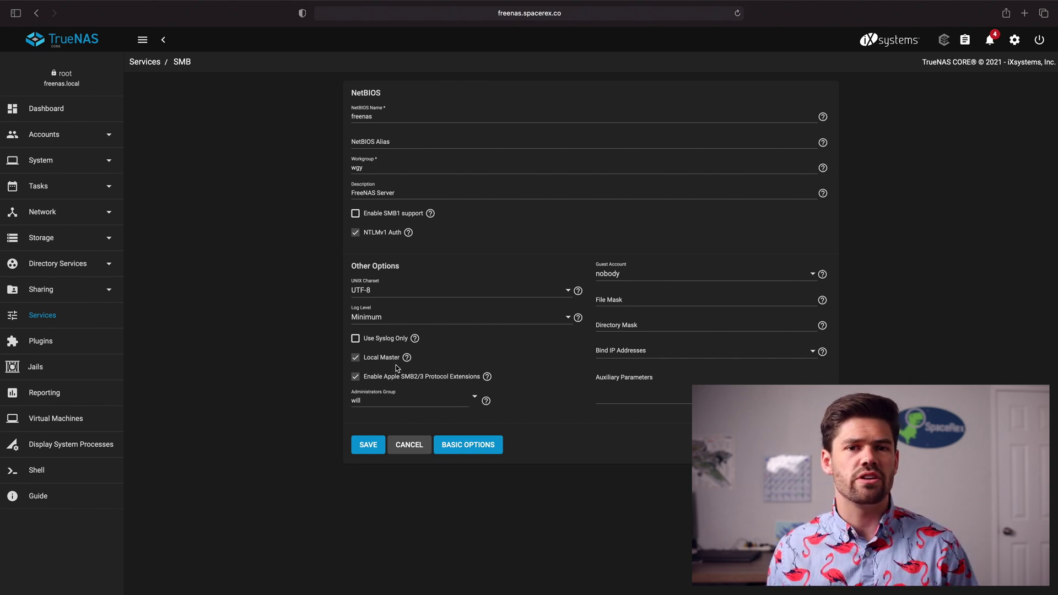
pyautogui.click(108, 292)
pyautogui.click(76, 416)
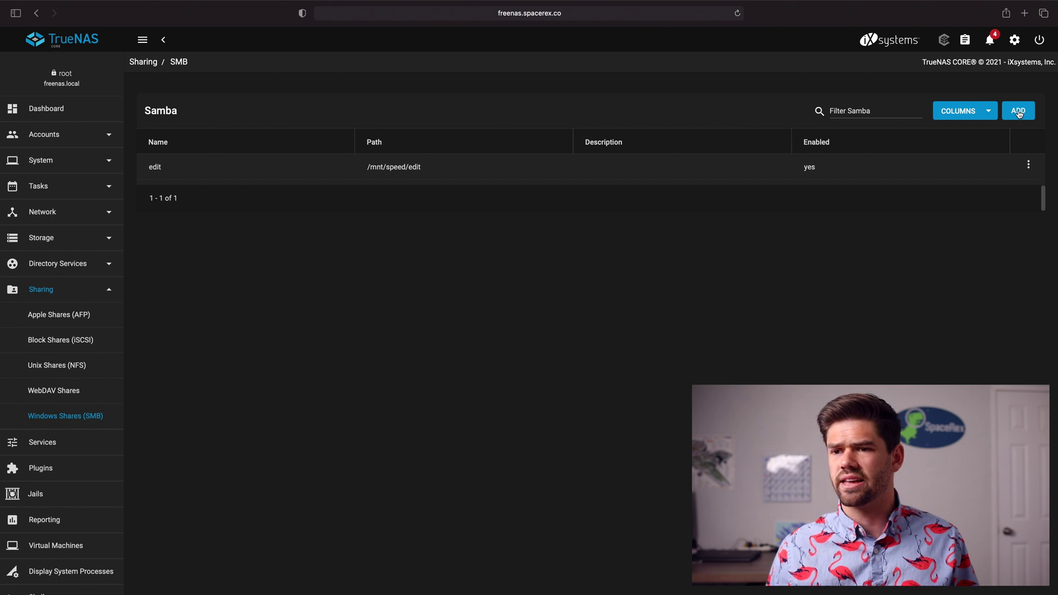
pyautogui.click(1018, 112)
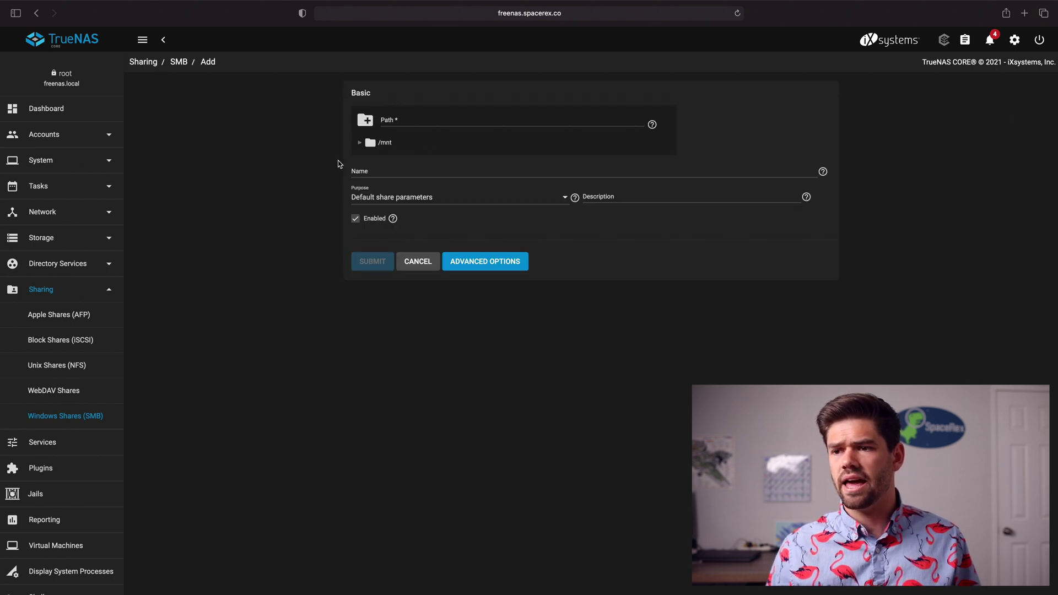
# Step: Set the share path to /mnt/speed/TimeMachine/mac1 and purpose to No presets
pyautogui.click(359, 142)
pyautogui.click(371, 159)
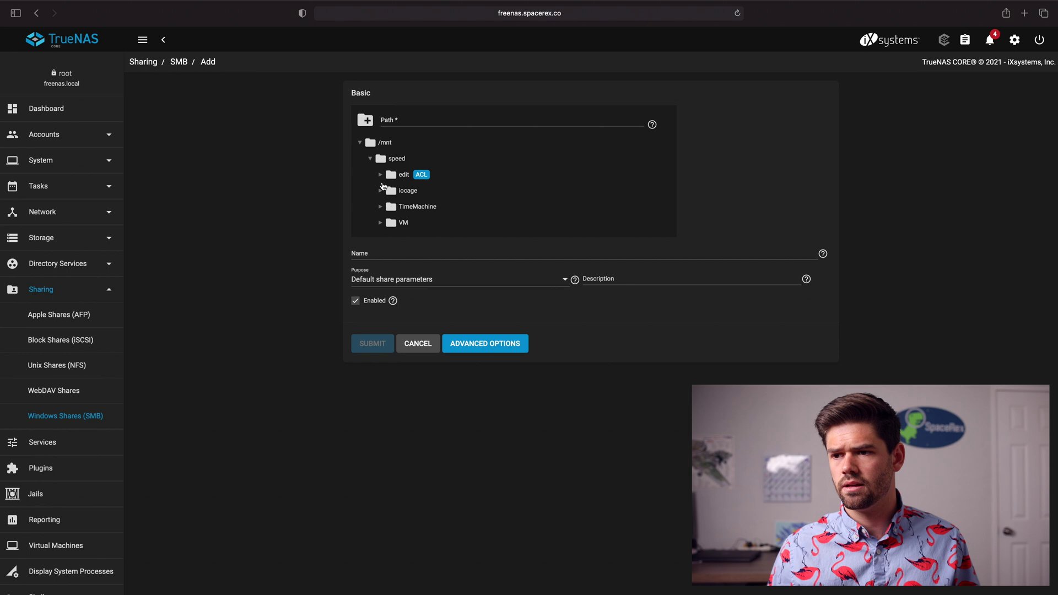
pyautogui.click(380, 206)
pyautogui.click(409, 223)
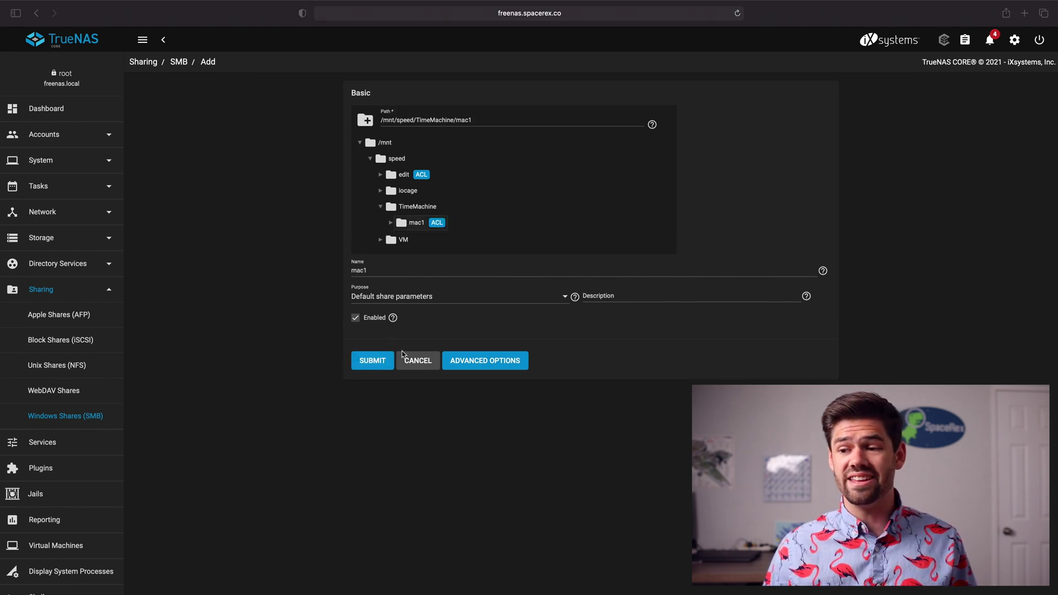
pyautogui.click(495, 362)
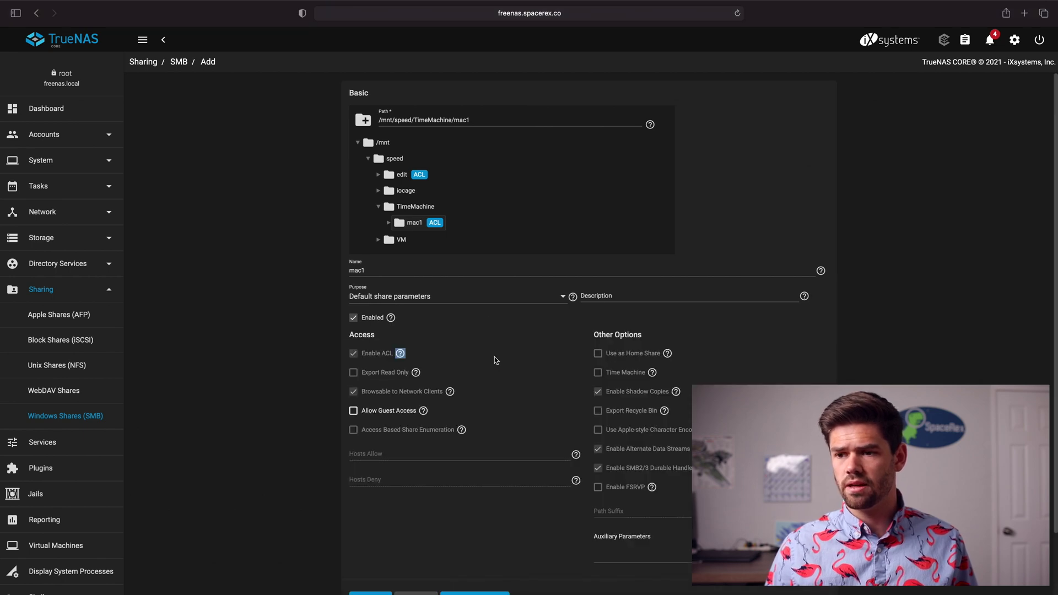
pyautogui.click(397, 298)
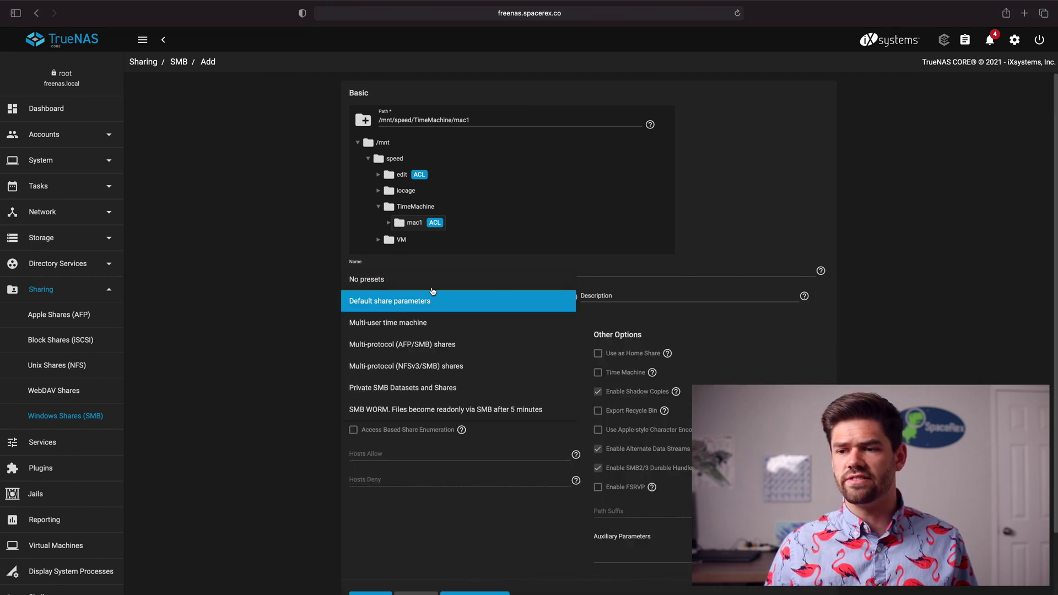
pyautogui.click(379, 285)
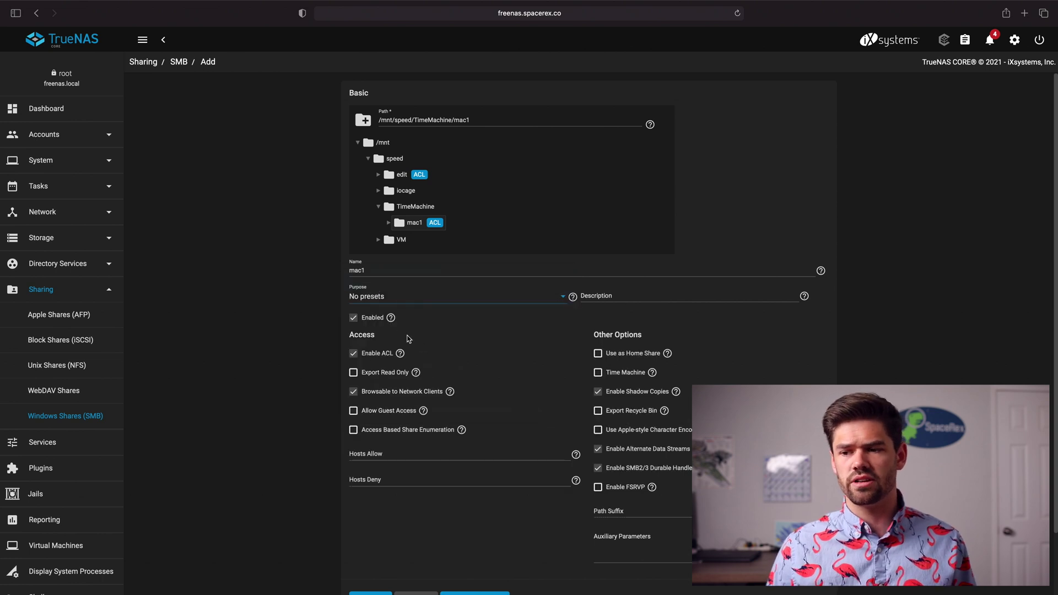
# Step: Enable Time Machine and Apple-style character encoding, and paste the vfs objects auxiliary parameters
pyautogui.scroll(-1, 414, 380)
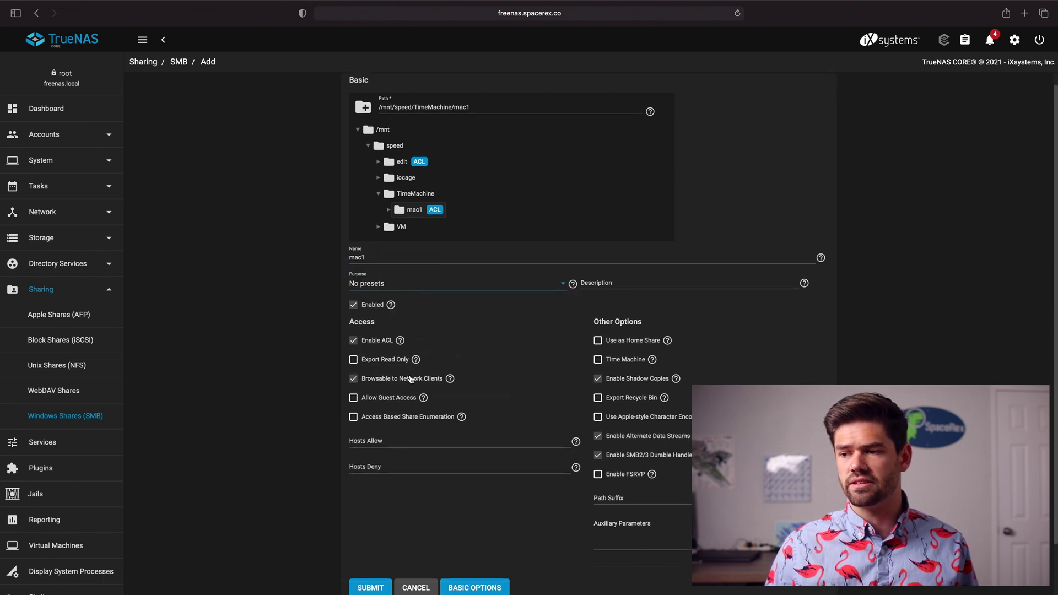
pyautogui.click(598, 360)
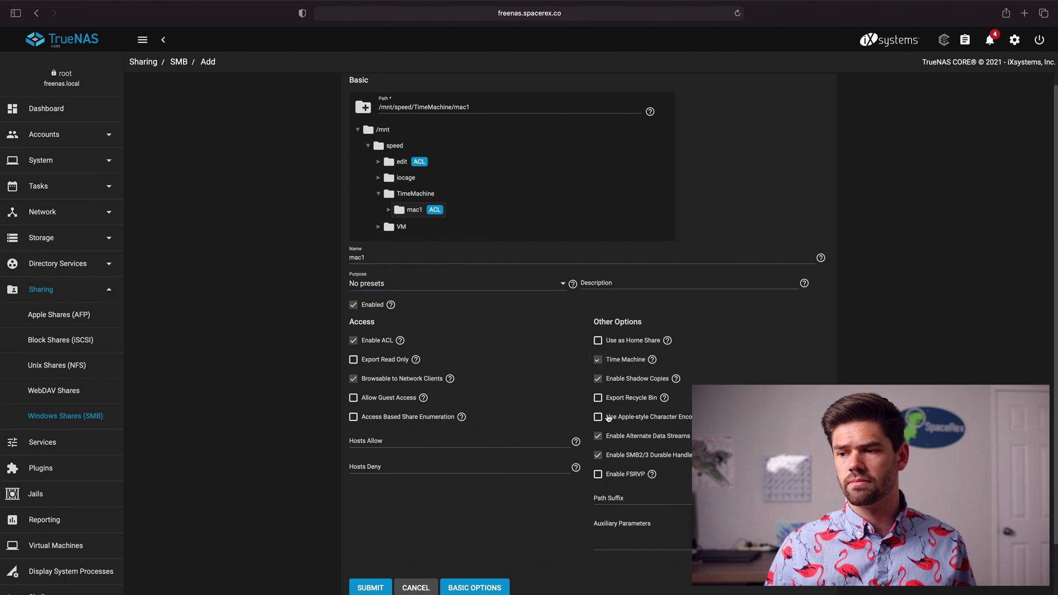
pyautogui.scroll(-2, 599, 363)
pyautogui.click(597, 360)
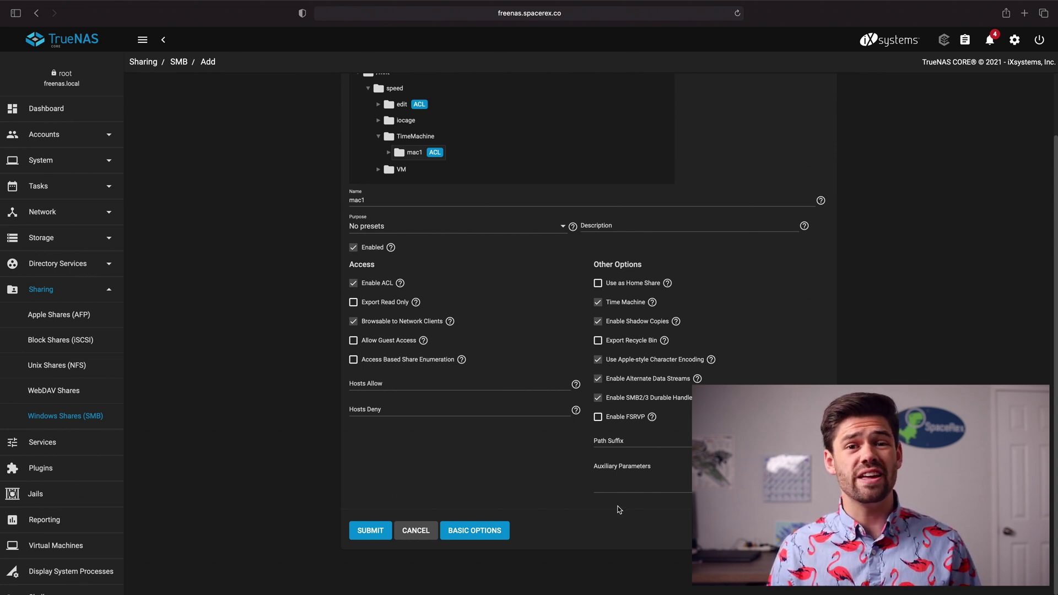
pyautogui.click(614, 491)
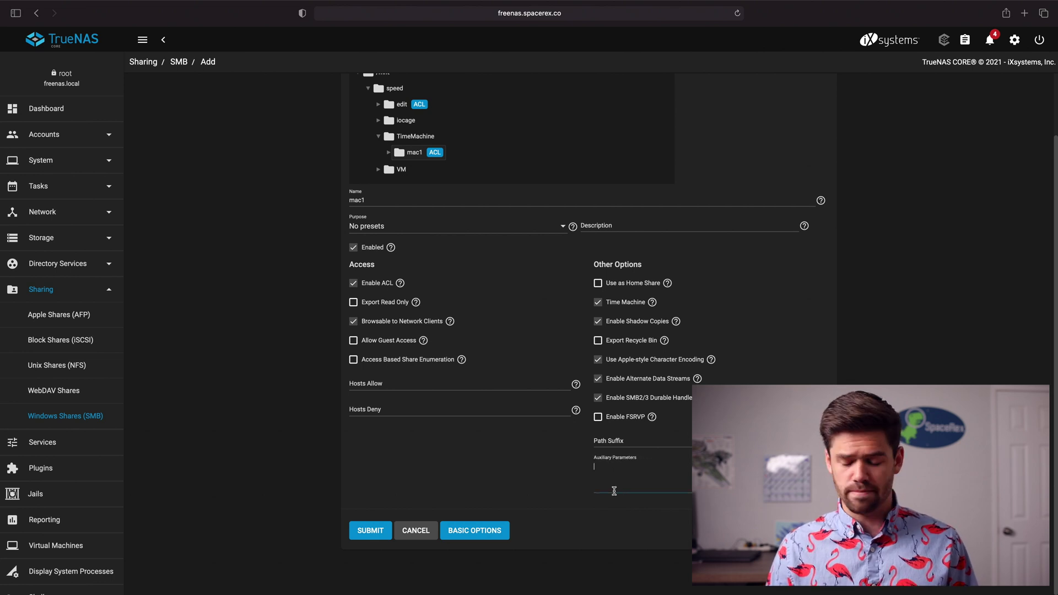
pyautogui.write('vfs objects = fruit streams_xattr')
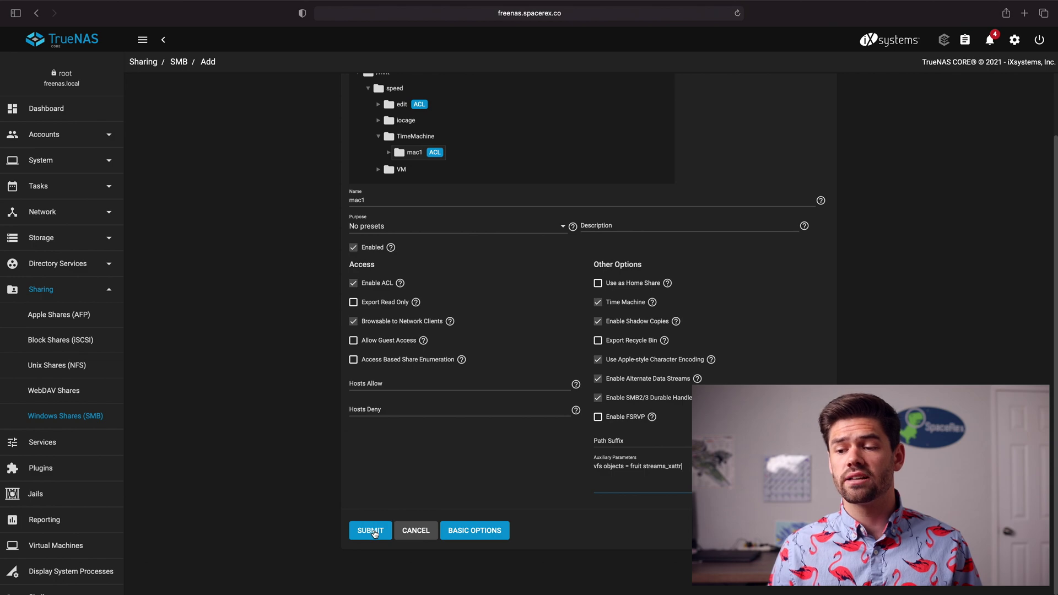
# Step: Save the mac1 share and restart the SMB service
pyautogui.click(373, 531)
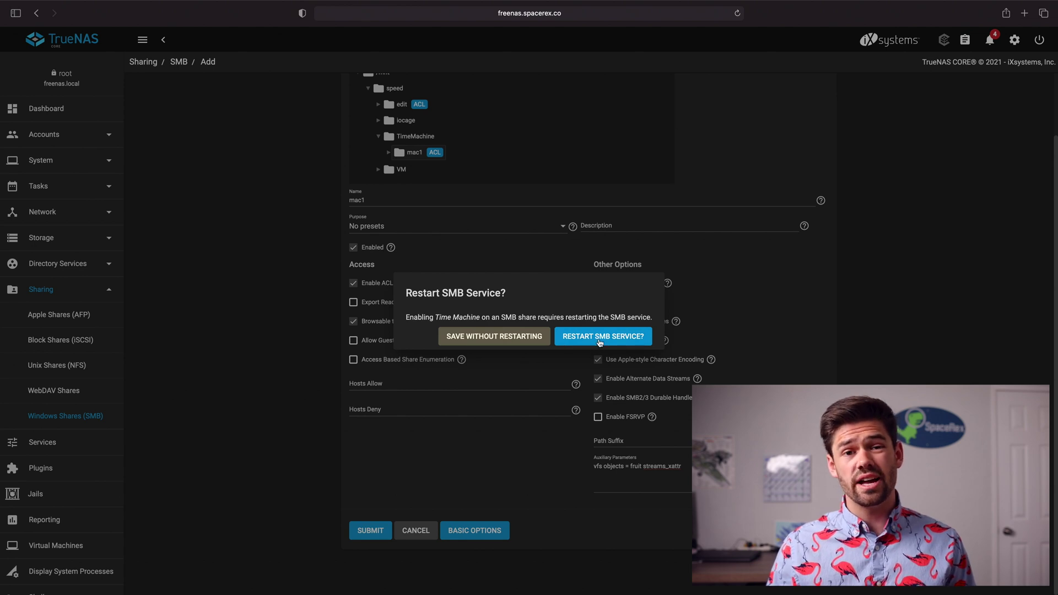
pyautogui.click(600, 340)
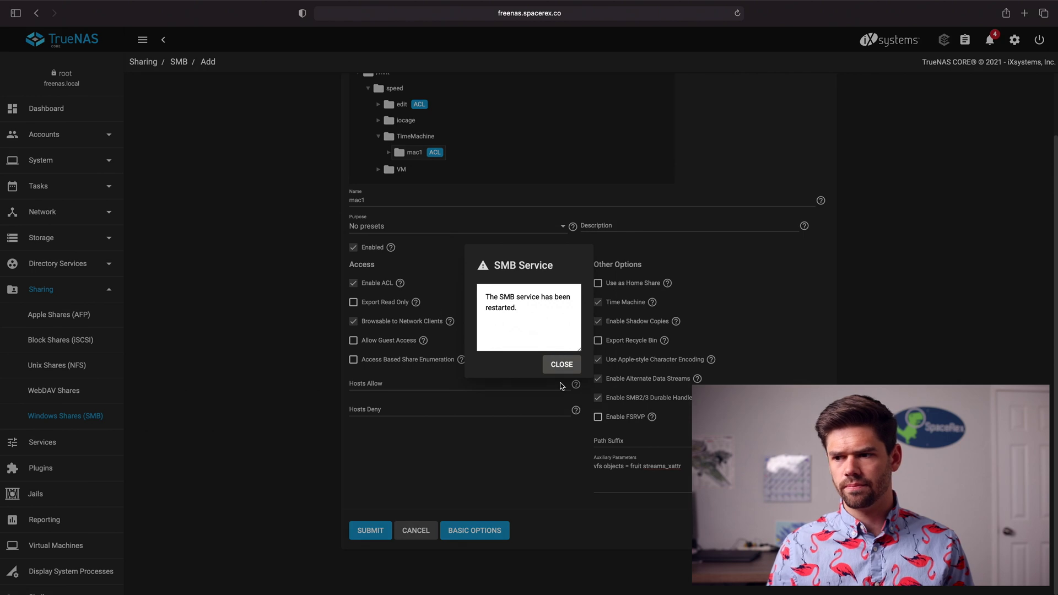
pyautogui.click(561, 366)
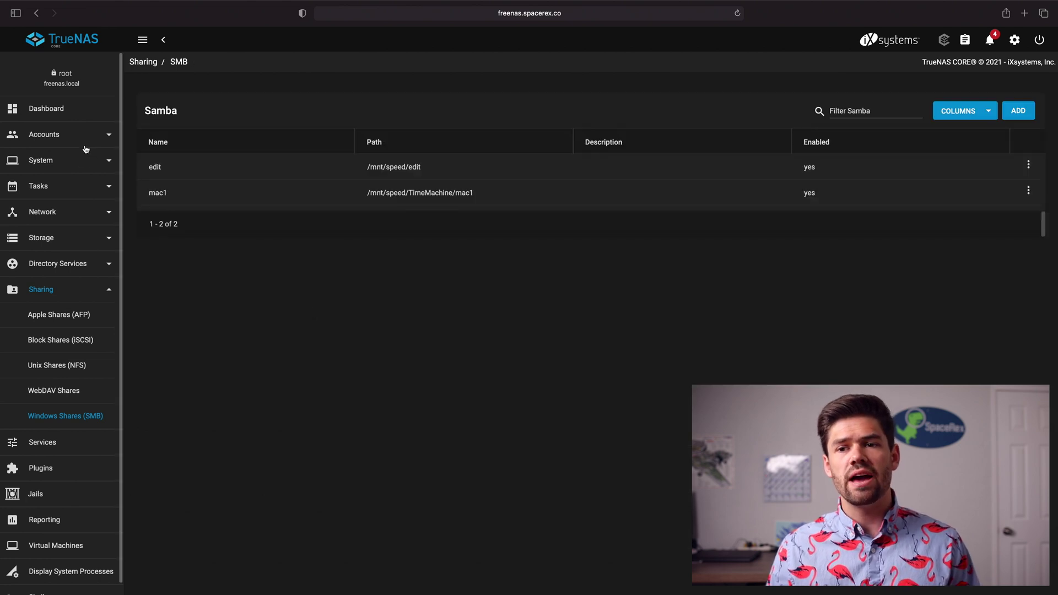
pyautogui.click(71, 242)
# Step: In the mac1 dataset's Edit Options, set Quota for this dataset to 2 TiB and save
pyautogui.click(39, 265)
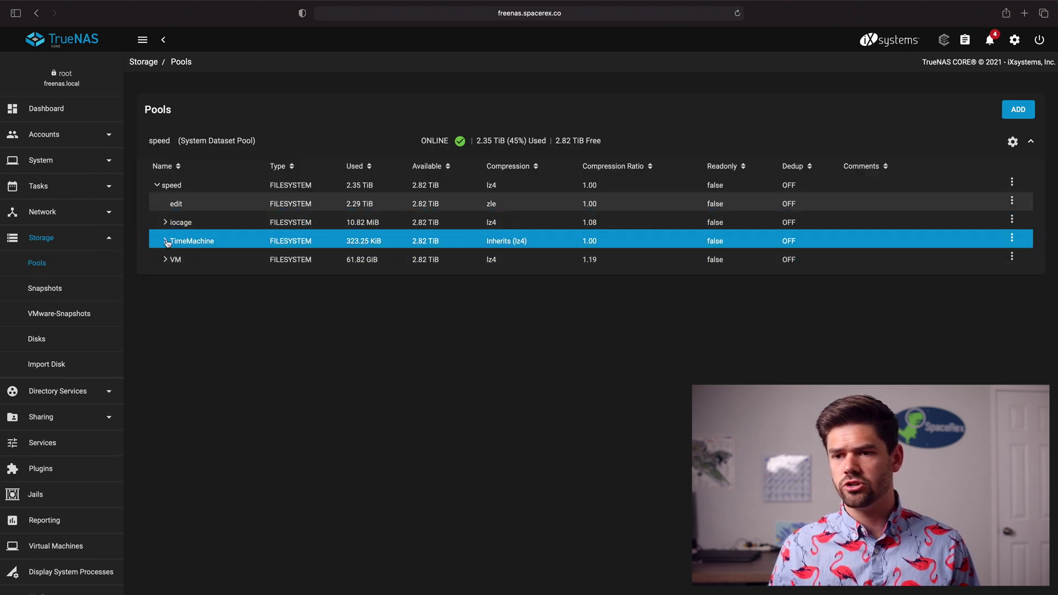
pyautogui.click(165, 241)
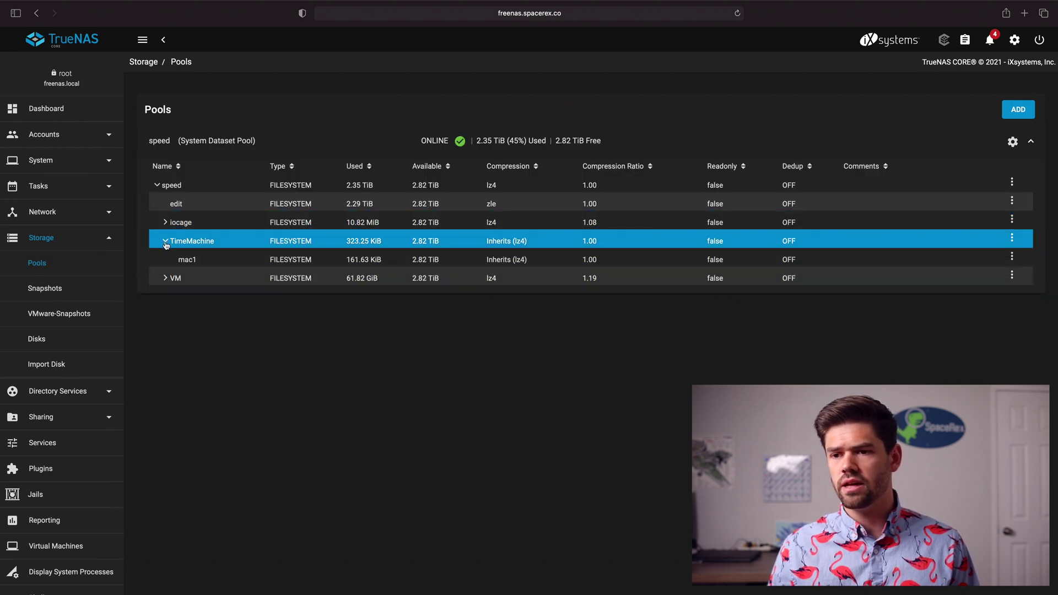
pyautogui.click(1016, 258)
pyautogui.click(950, 344)
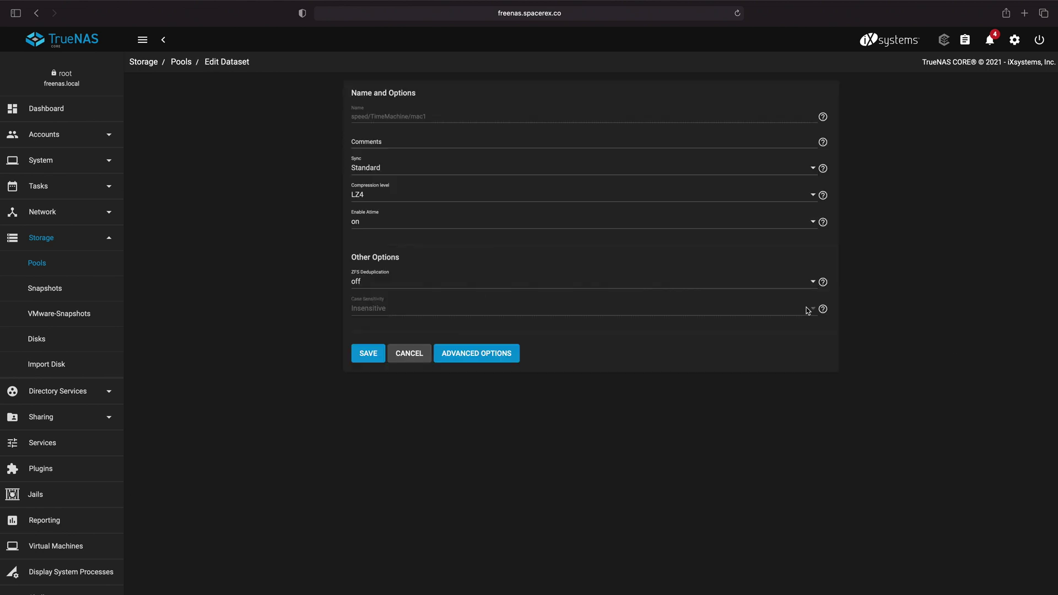
pyautogui.click(472, 353)
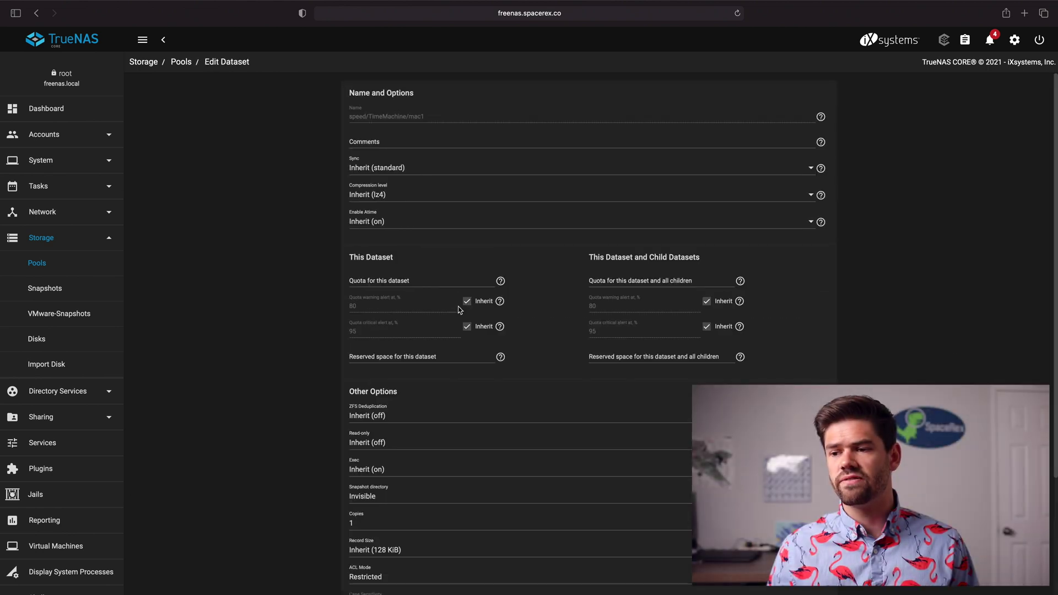
pyautogui.click(413, 281)
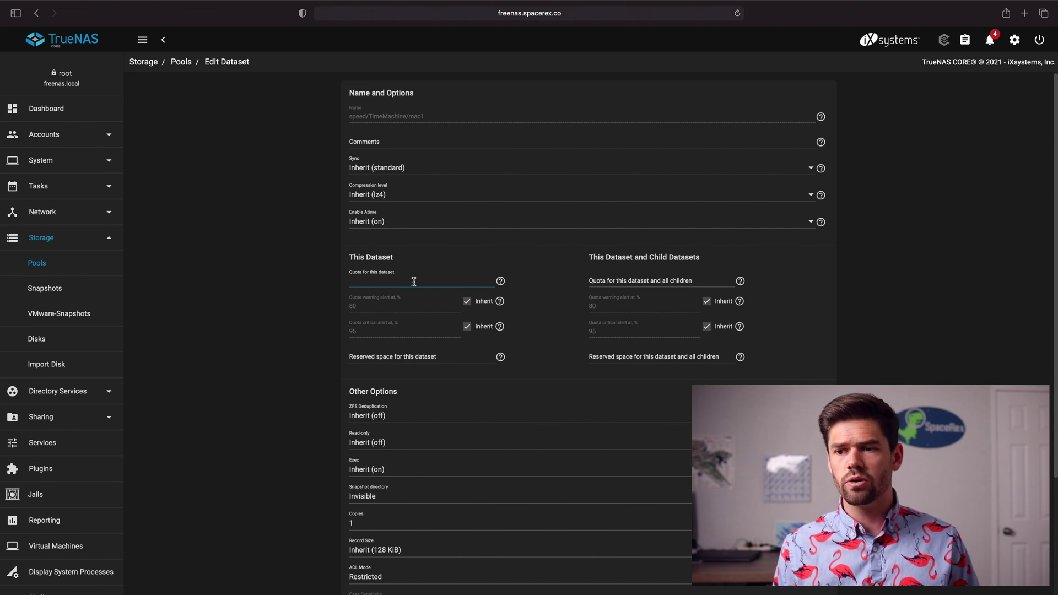
pyautogui.write('2')
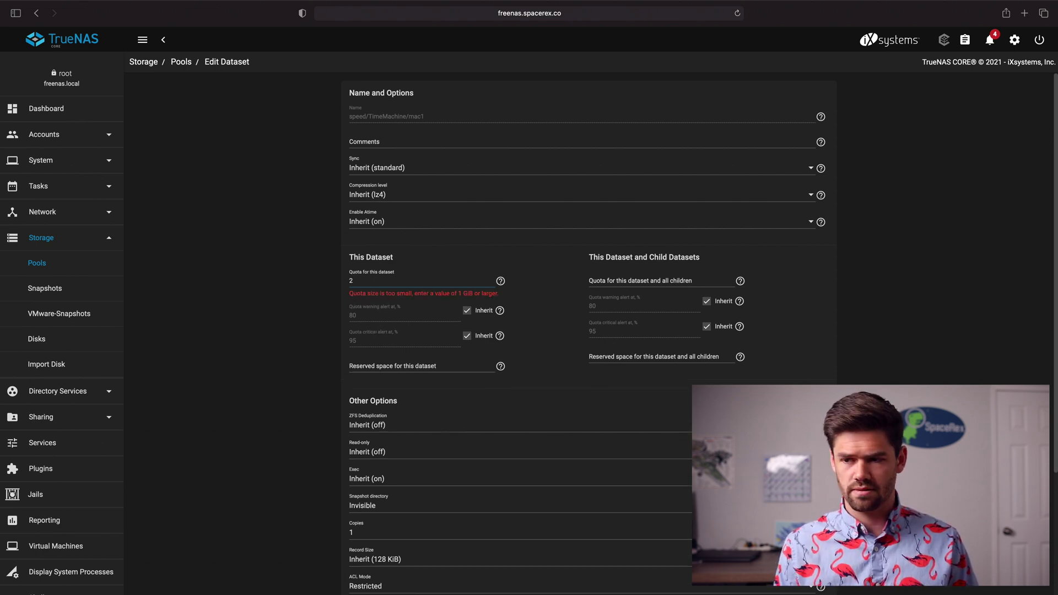
pyautogui.write(' TiB')
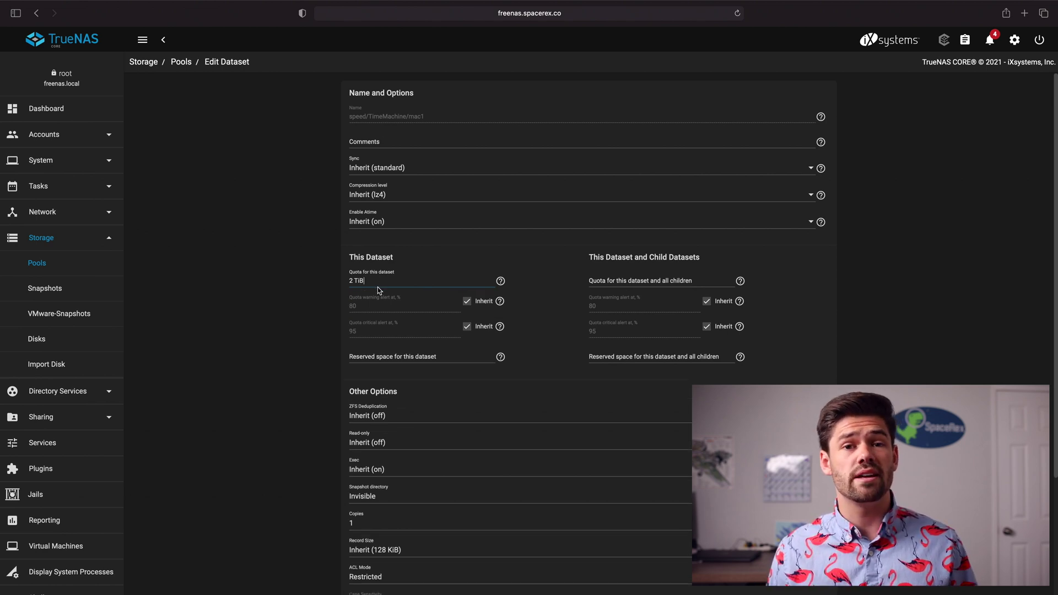
pyautogui.scroll(-3, 378, 290)
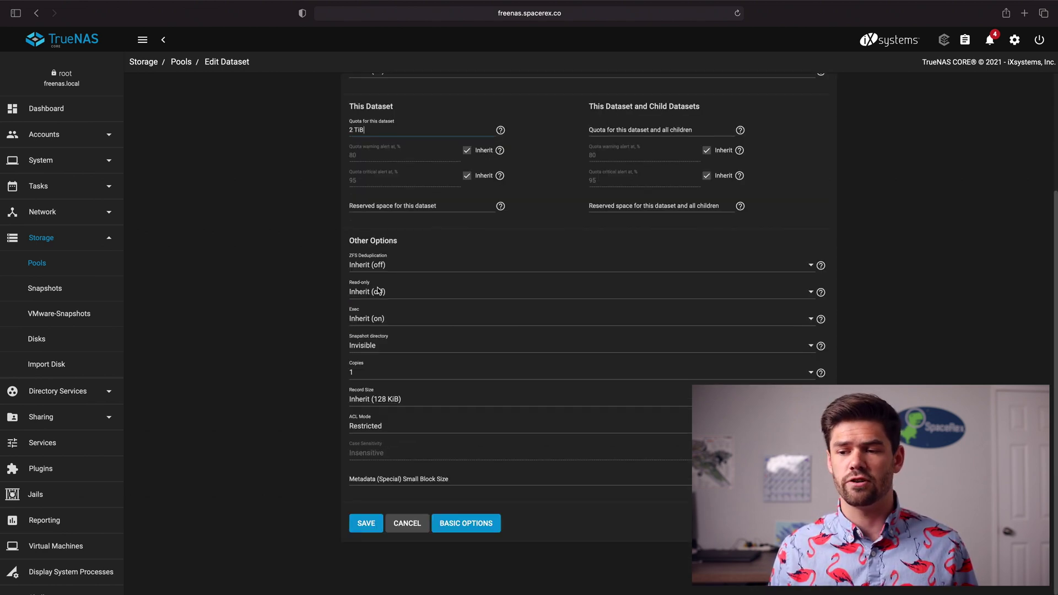
pyautogui.click(365, 524)
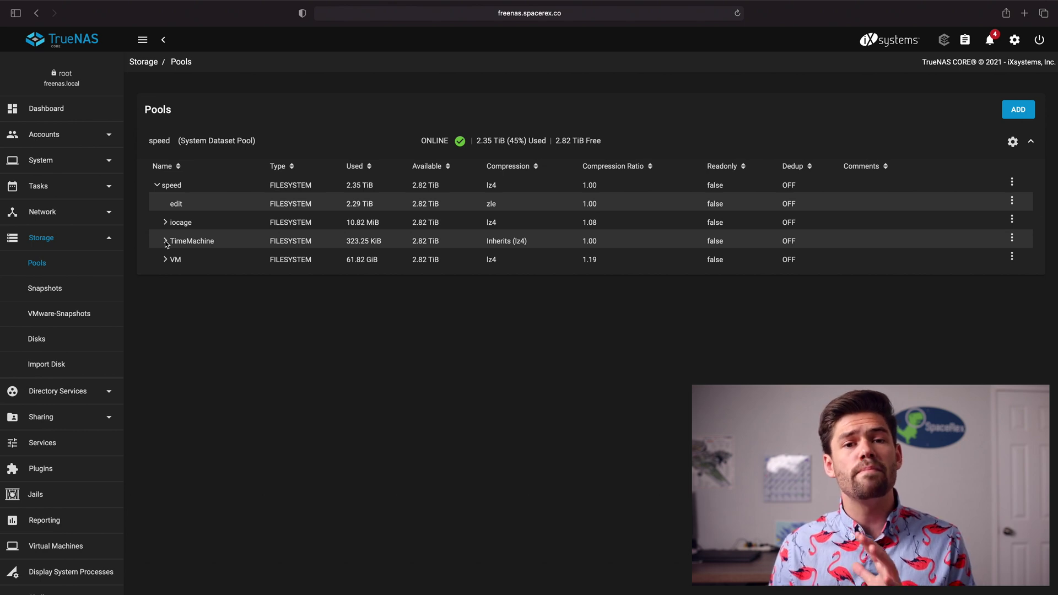
pyautogui.click(166, 241)
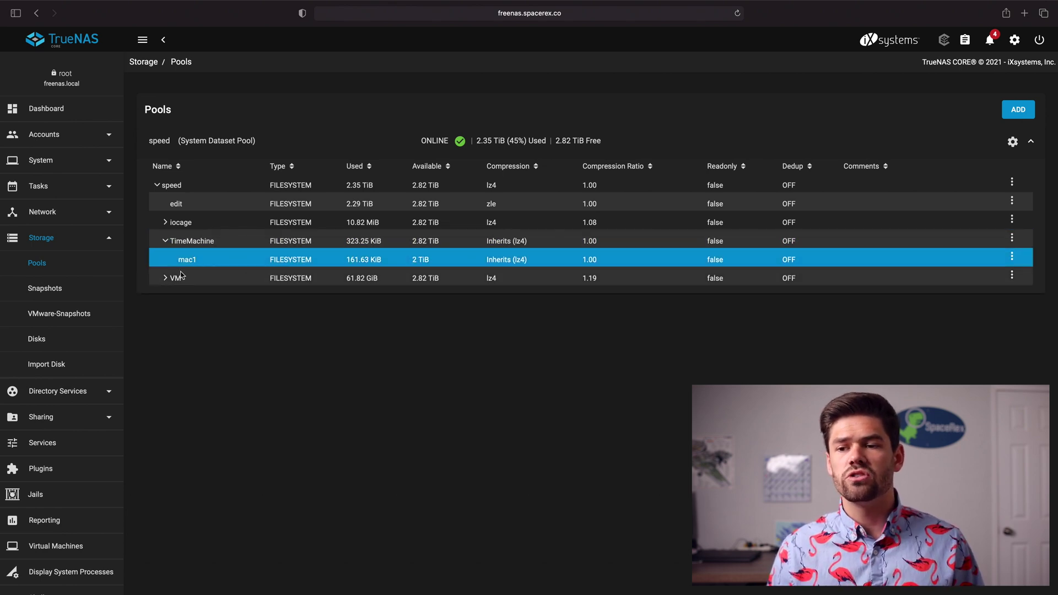
# Step: In the mac1 dataset's ACL editor, set the owner user to mac1 with Apply User ticked
pyautogui.click(1011, 256)
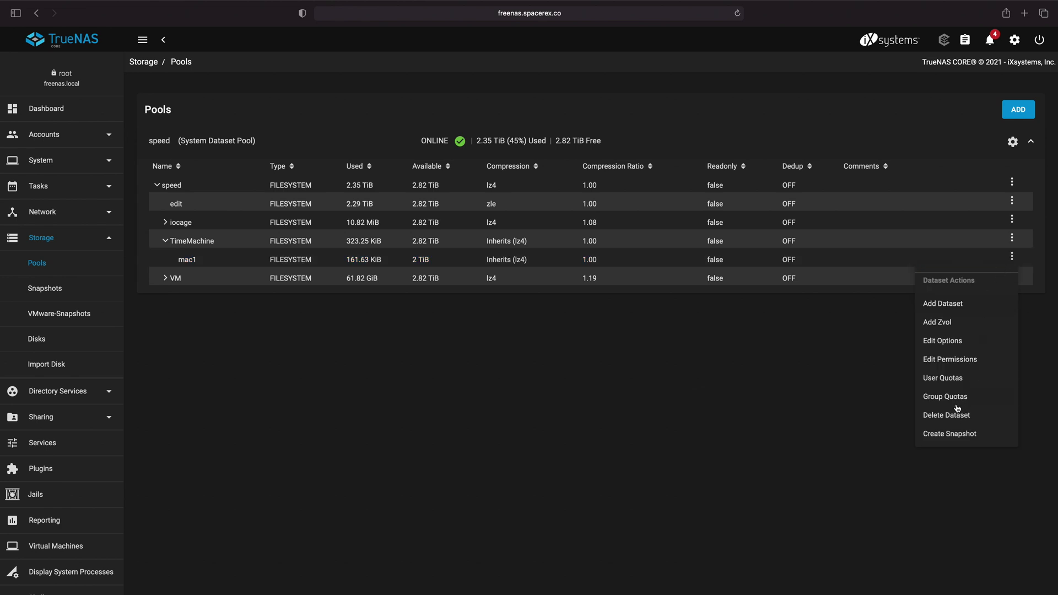
pyautogui.click(941, 363)
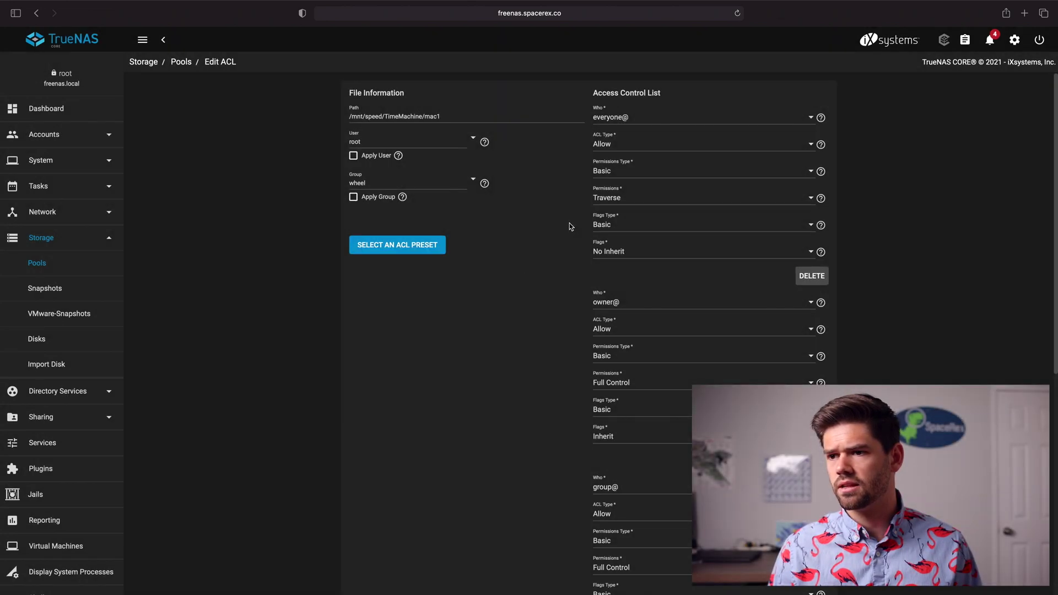
pyautogui.click(473, 138)
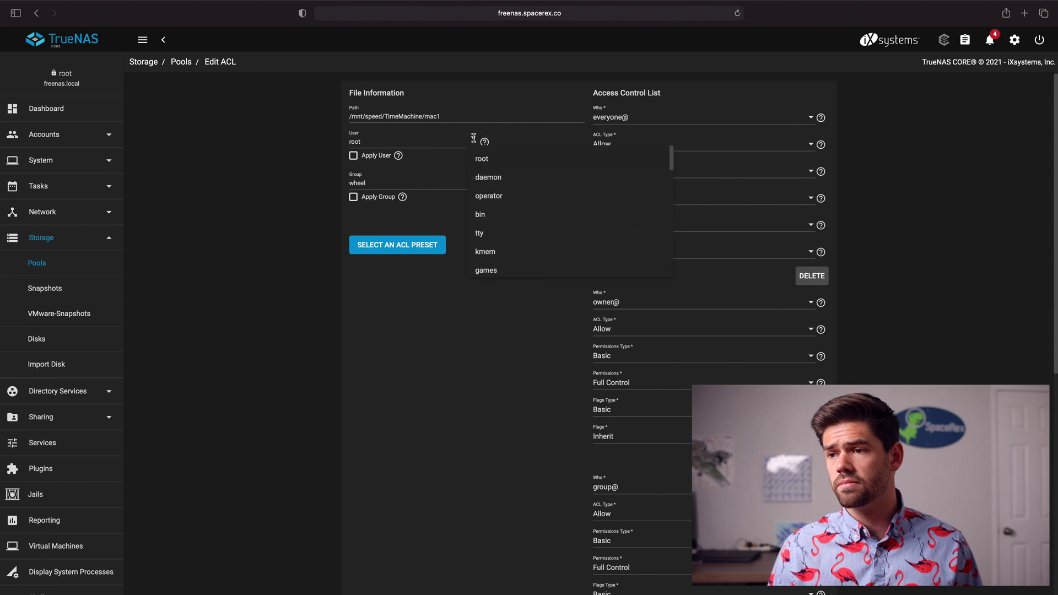
pyautogui.scroll(-5, 507, 235)
pyautogui.click(487, 264)
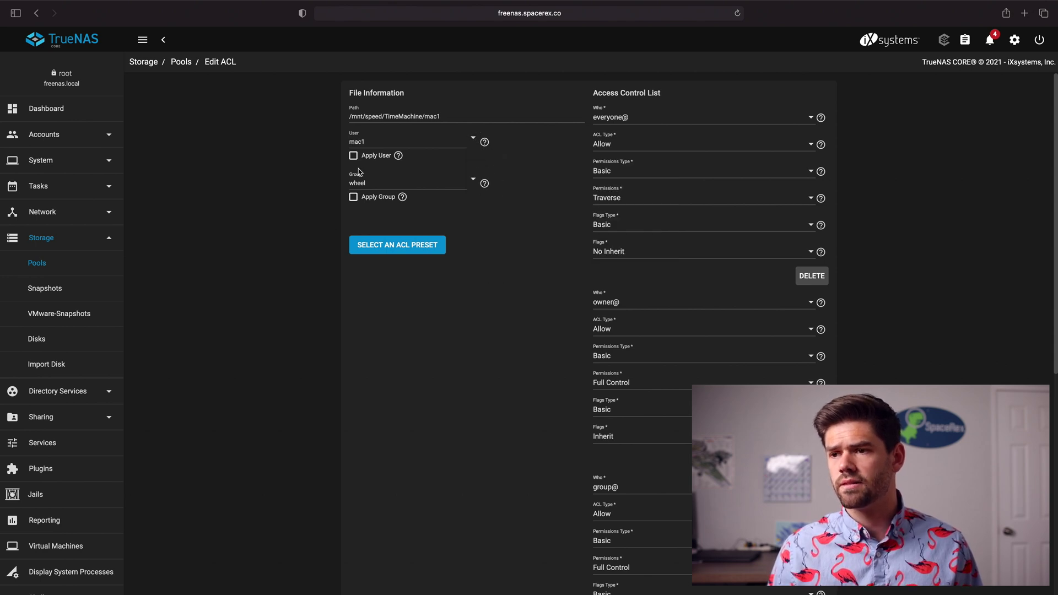
pyautogui.click(352, 157)
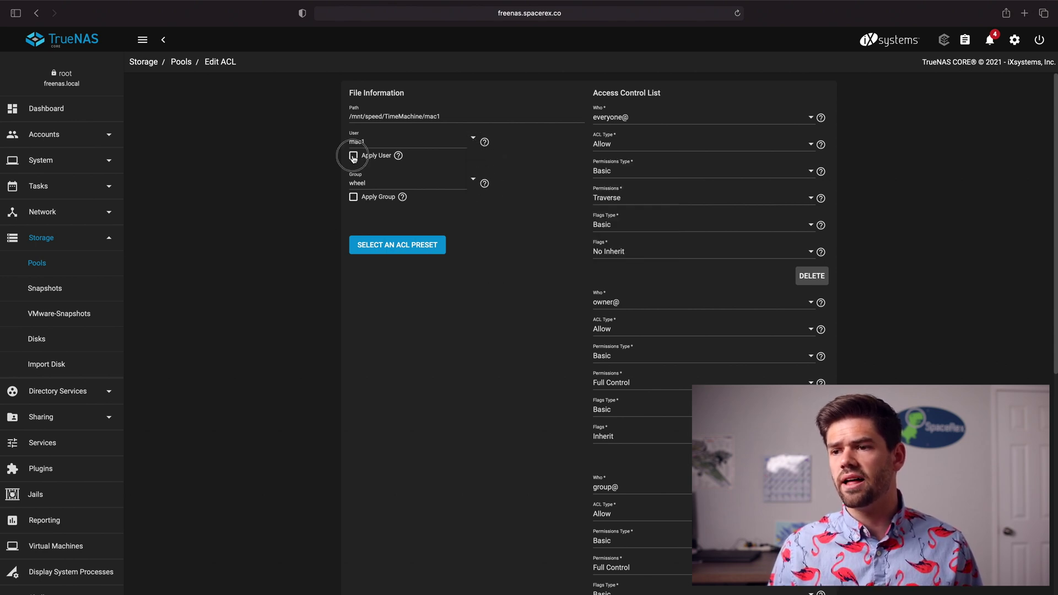
# Step: Load the RESTRICTED ACL preset and save the ACL
pyautogui.click(405, 248)
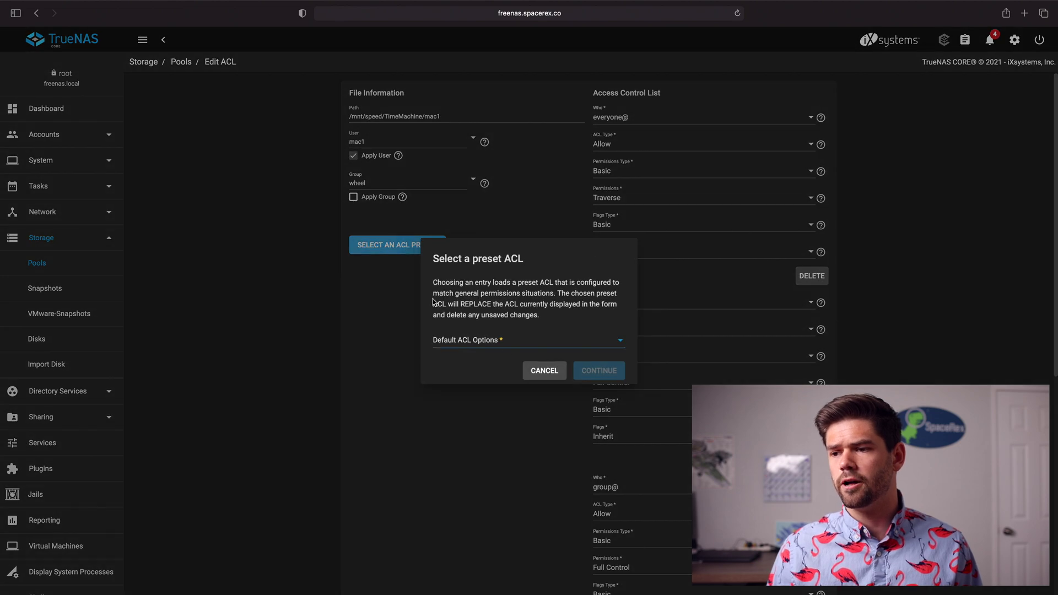
pyautogui.click(574, 345)
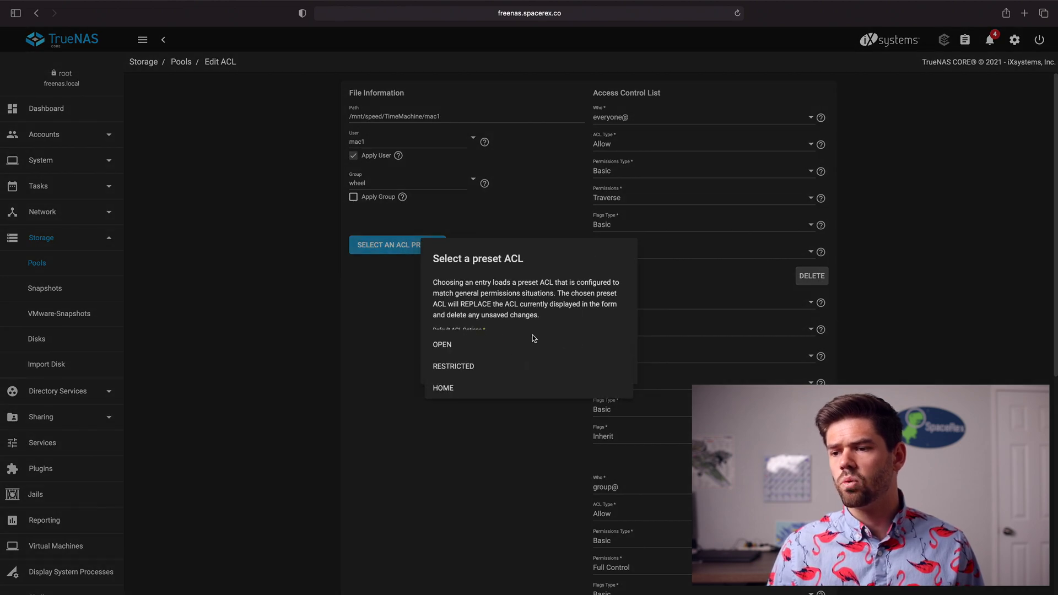
pyautogui.click(464, 375)
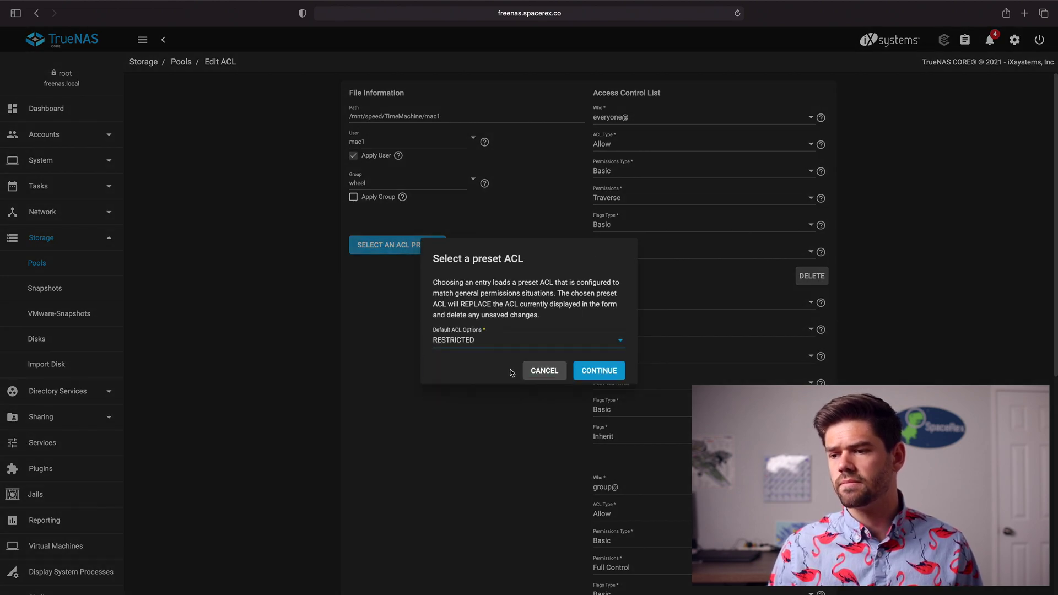
pyautogui.click(607, 377)
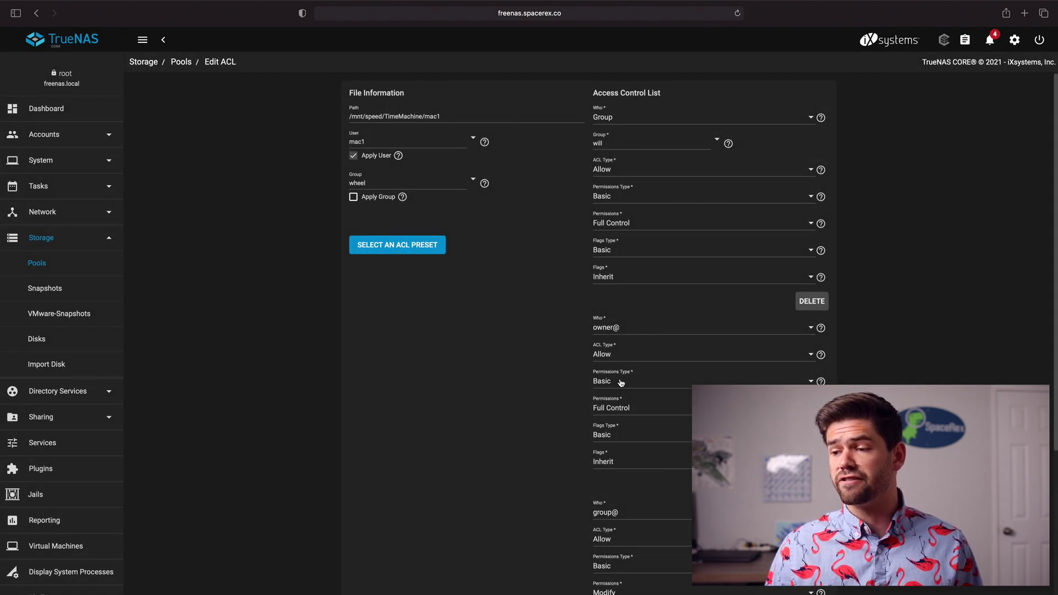
pyautogui.scroll(-5, 592, 395)
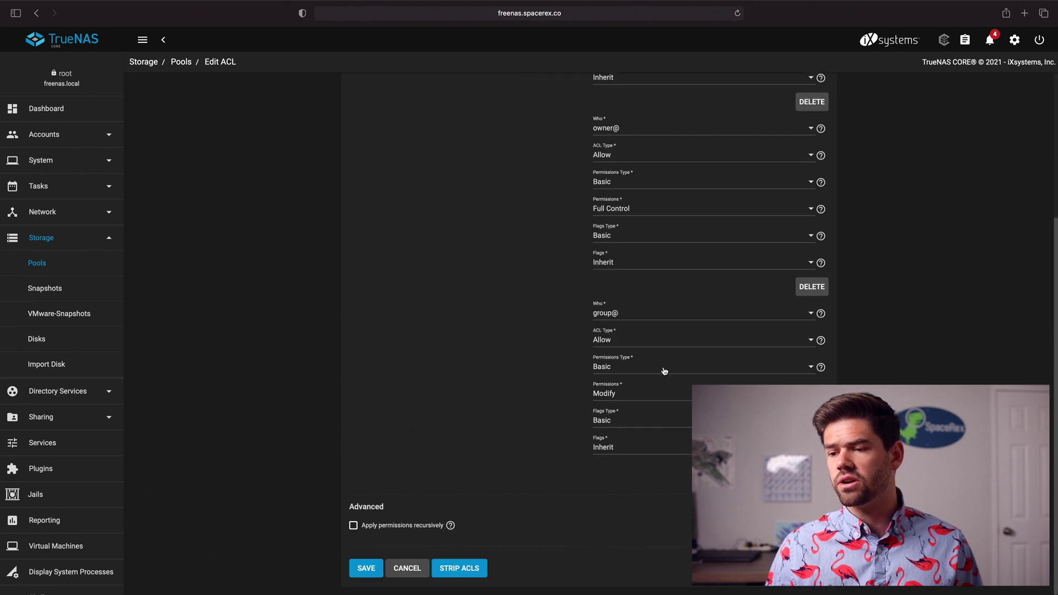
pyautogui.click(382, 566)
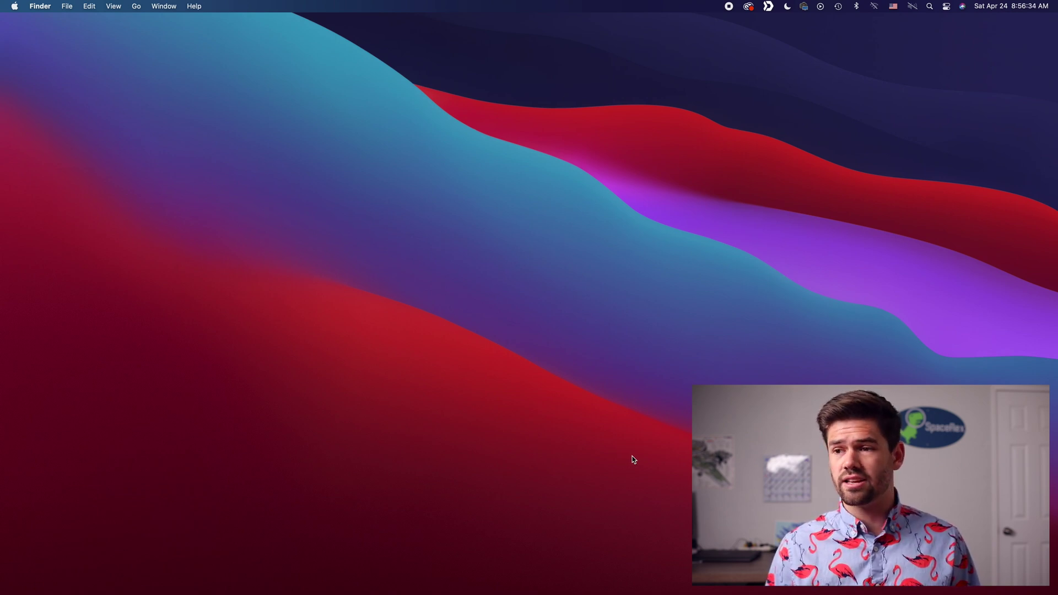
pyautogui.press('super+k')
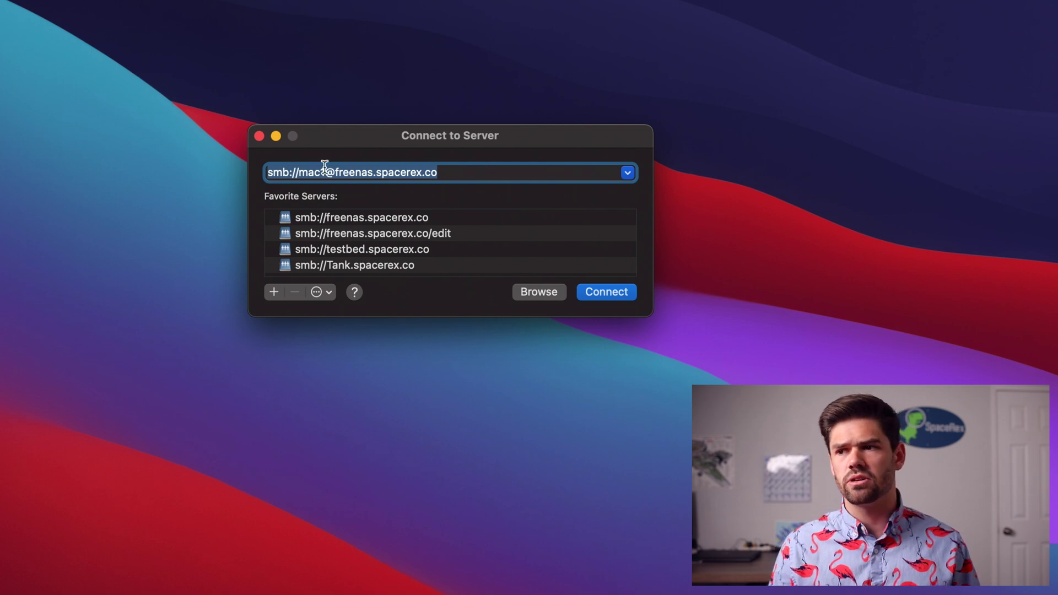
pyautogui.click(299, 173)
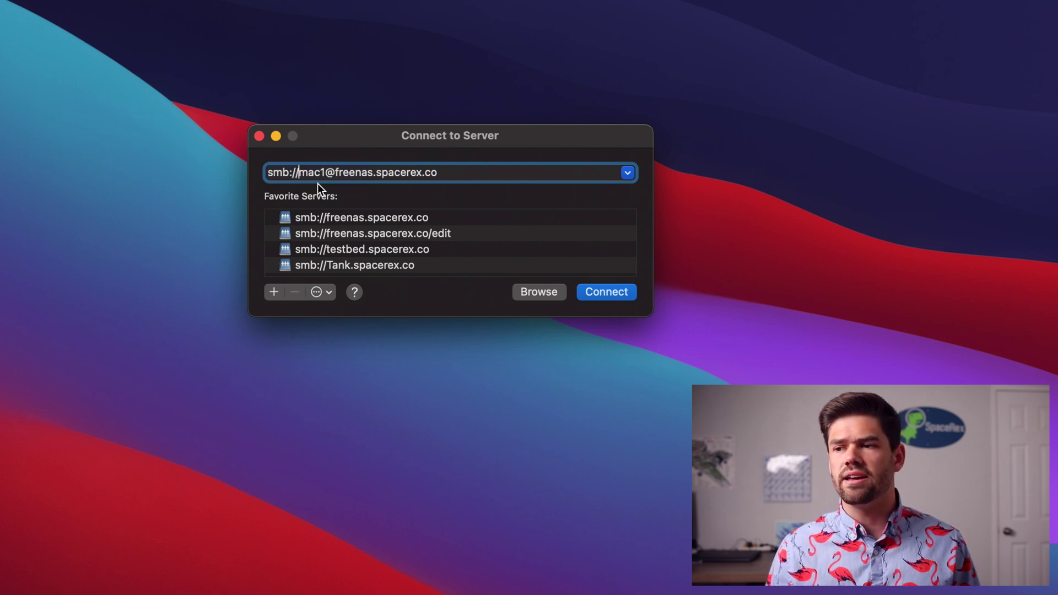
pyautogui.hotkey('shift', 'Right')
pyautogui.hotkey('shift', 'Right')
pyautogui.hotkey('shift', 'Right')
pyautogui.hotkey('shift', 'Right')
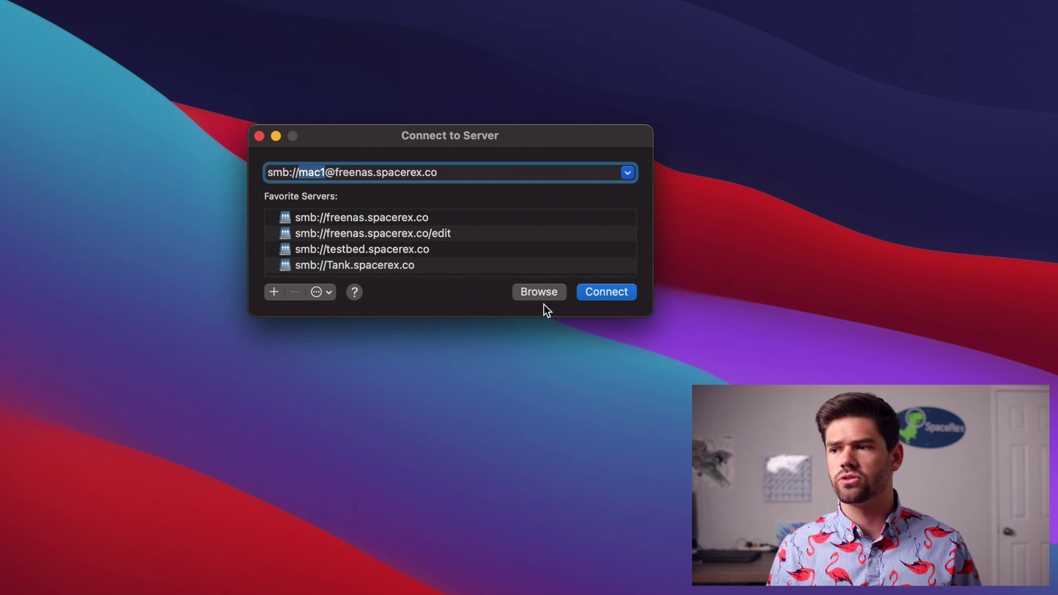
pyautogui.click(600, 291)
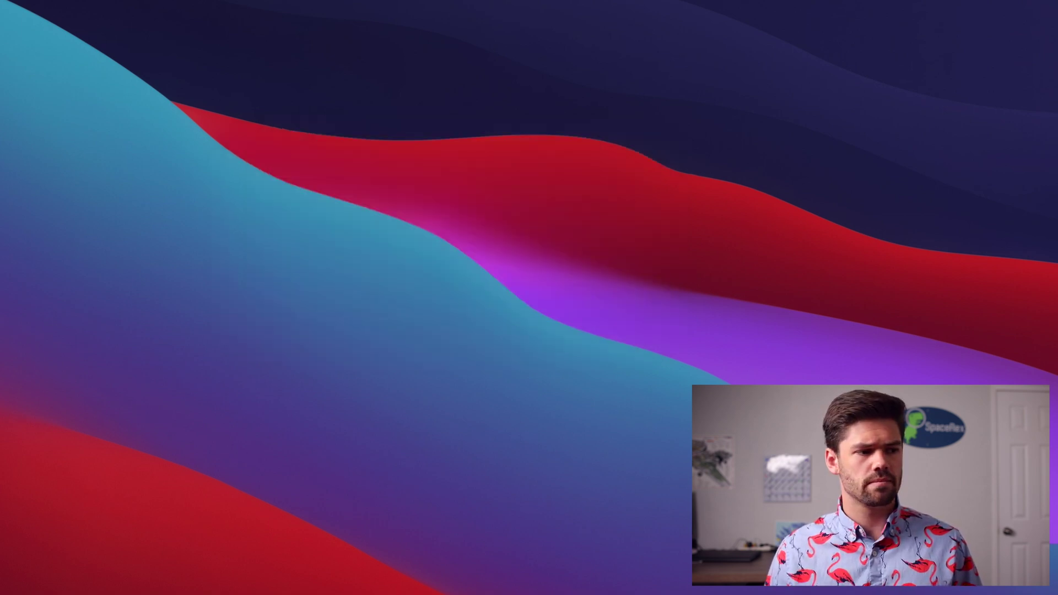
pyautogui.click(382, 325)
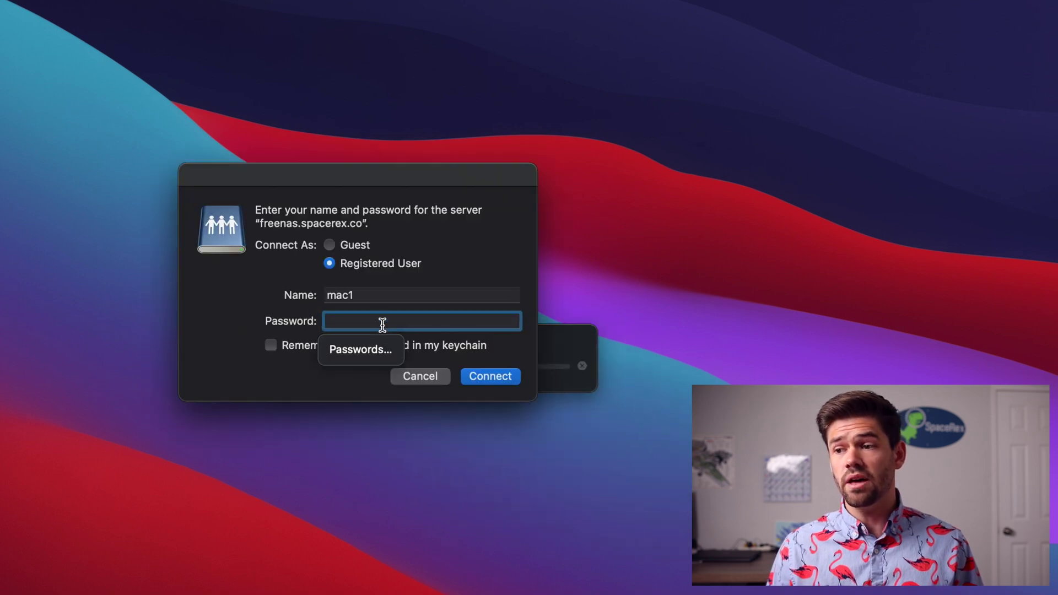
pyautogui.write('*****')
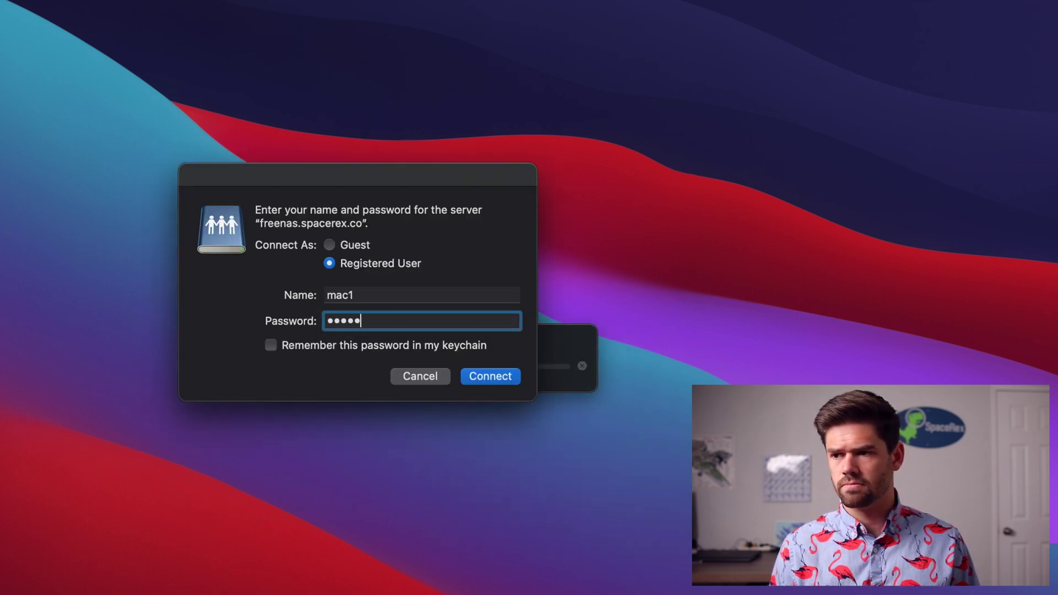
pyautogui.write('***')
pyautogui.press('Return')
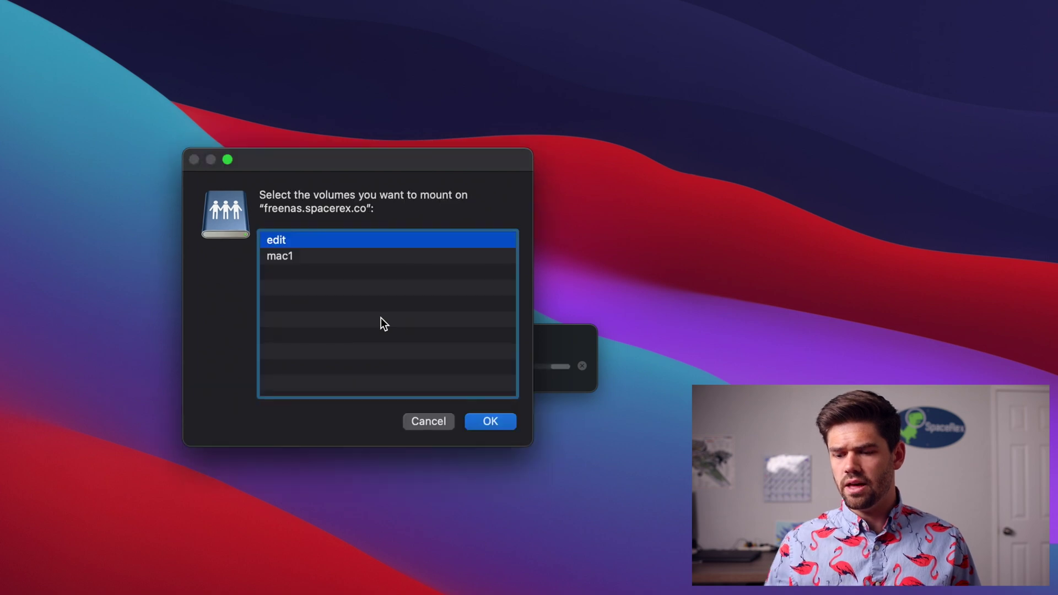
pyautogui.press('Down')
pyautogui.press('Return')
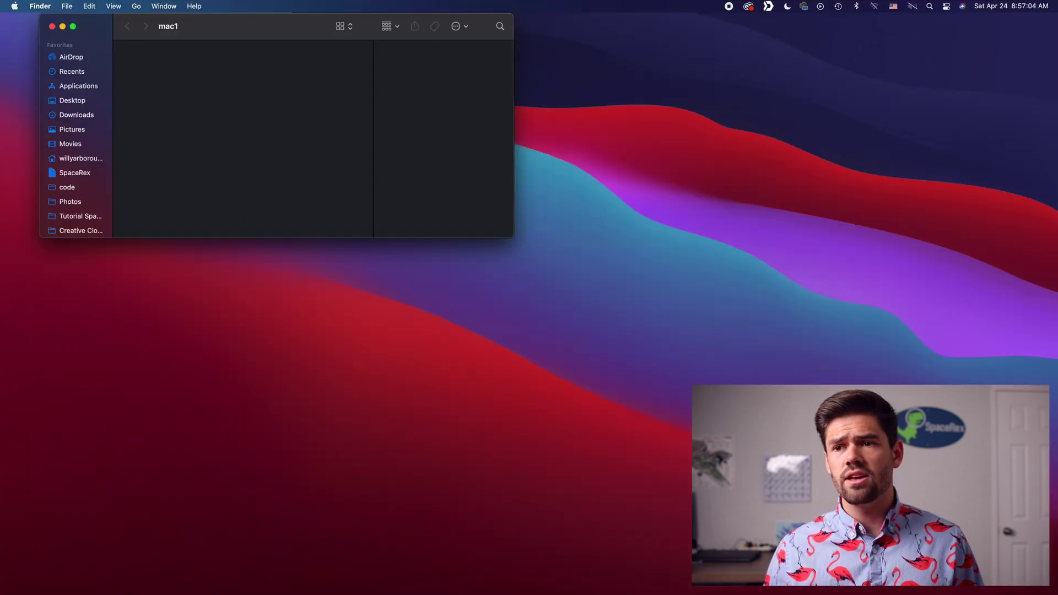
# Step: Create an untitled test folder on the share, then delete it
pyautogui.rightClick(247, 120)
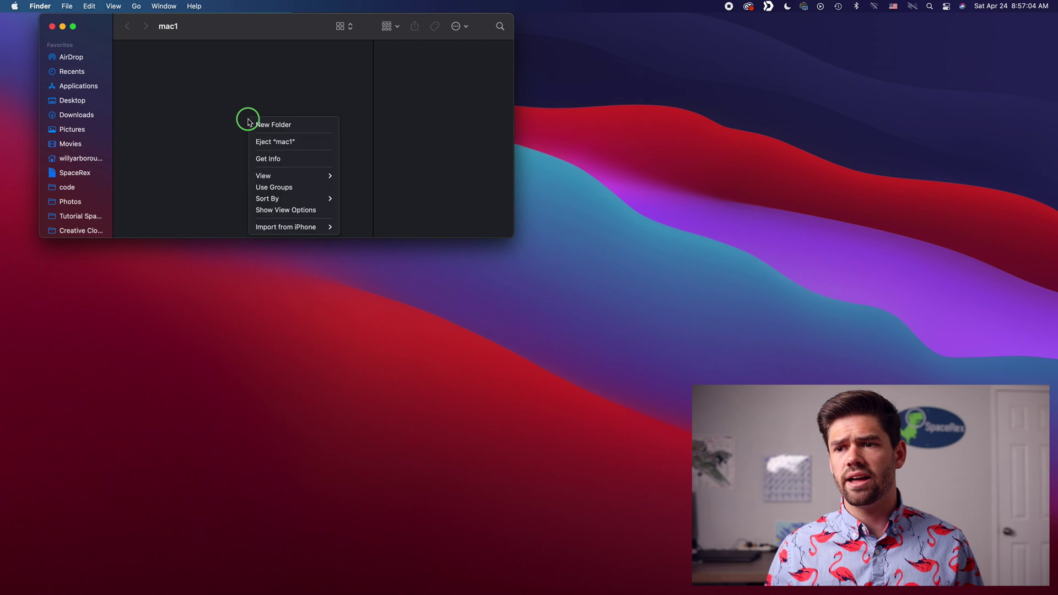
pyautogui.click(274, 126)
pyautogui.click(288, 139)
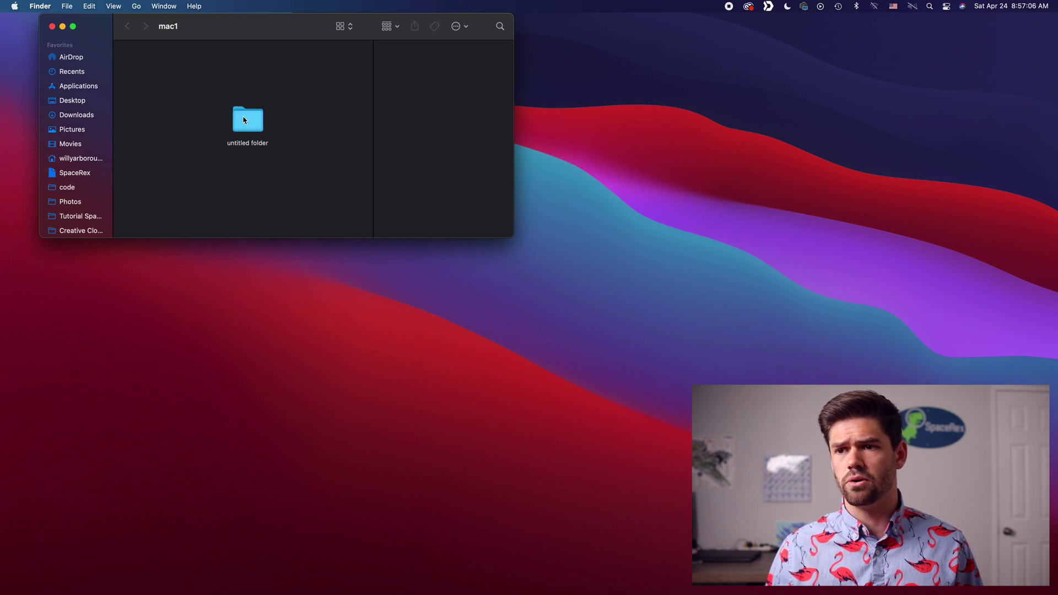
pyautogui.rightClick(246, 117)
pyautogui.click(278, 139)
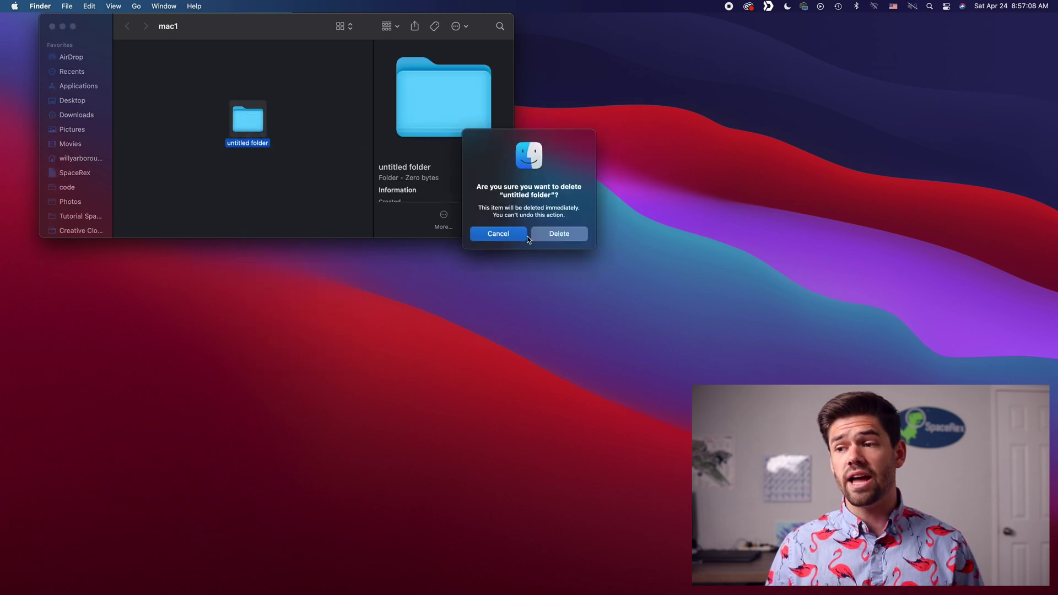
pyautogui.click(561, 236)
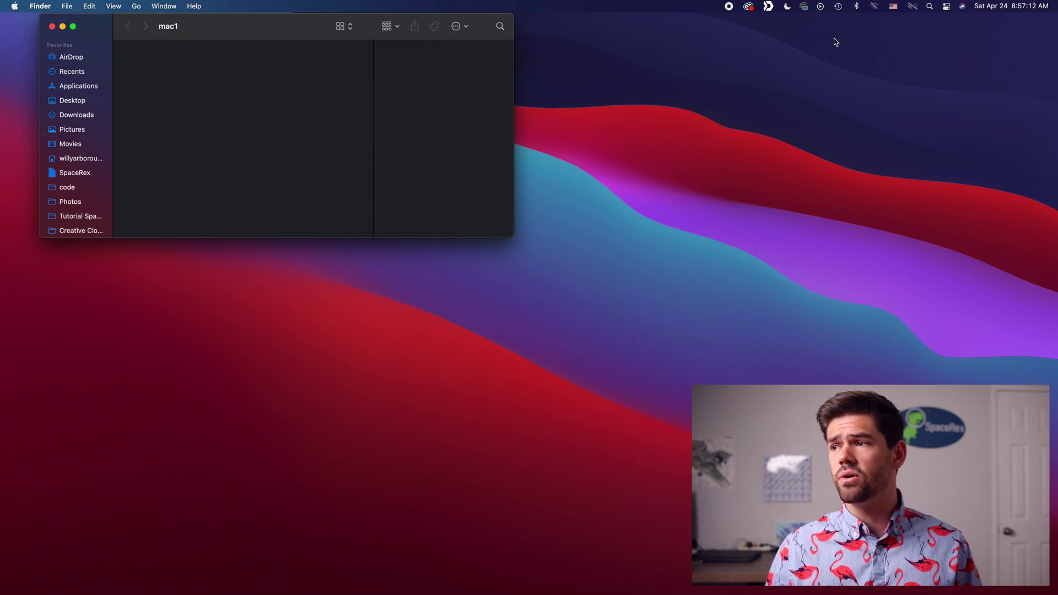
# Step: Open Time Machine preferences from the menu bar status icon
pyautogui.click(838, 7)
pyautogui.click(863, 68)
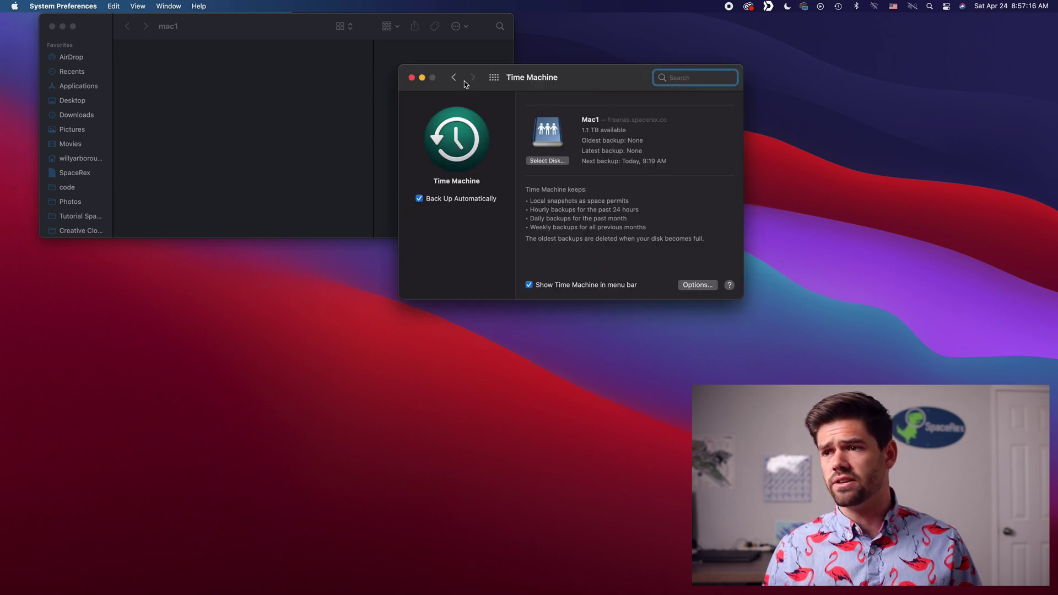
pyautogui.click(495, 77)
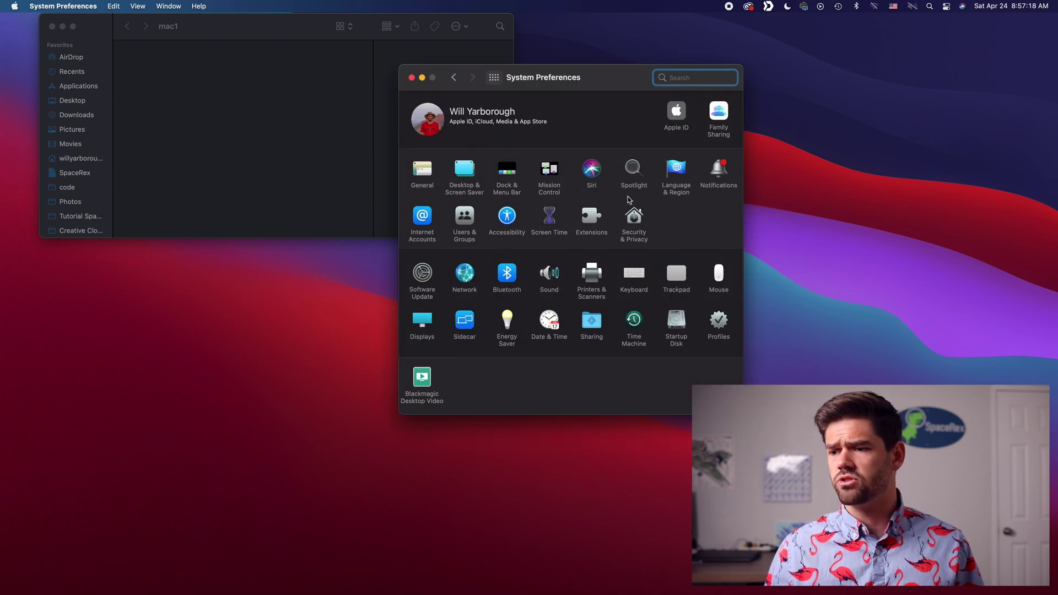
pyautogui.click(634, 325)
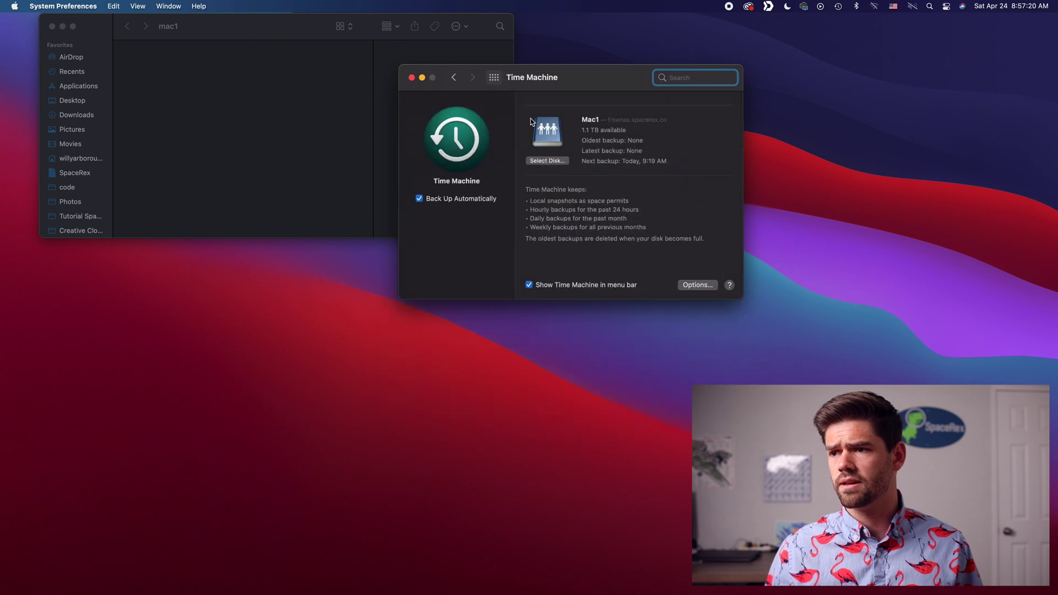
# Step: Select the mac1 share as the backup disk and enter its password
pyautogui.click(546, 161)
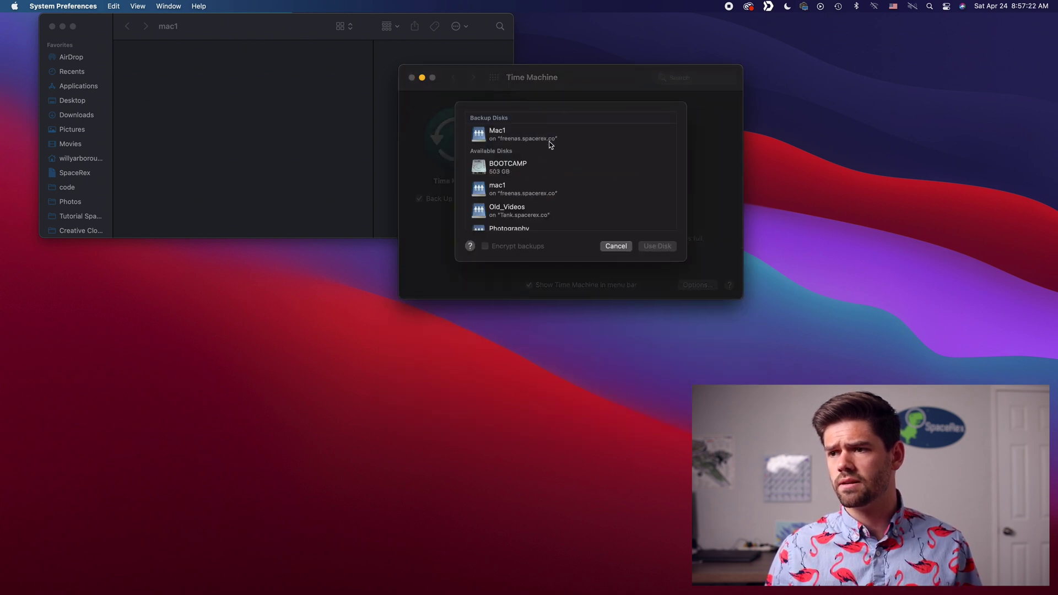
pyautogui.scroll(-2, 521, 207)
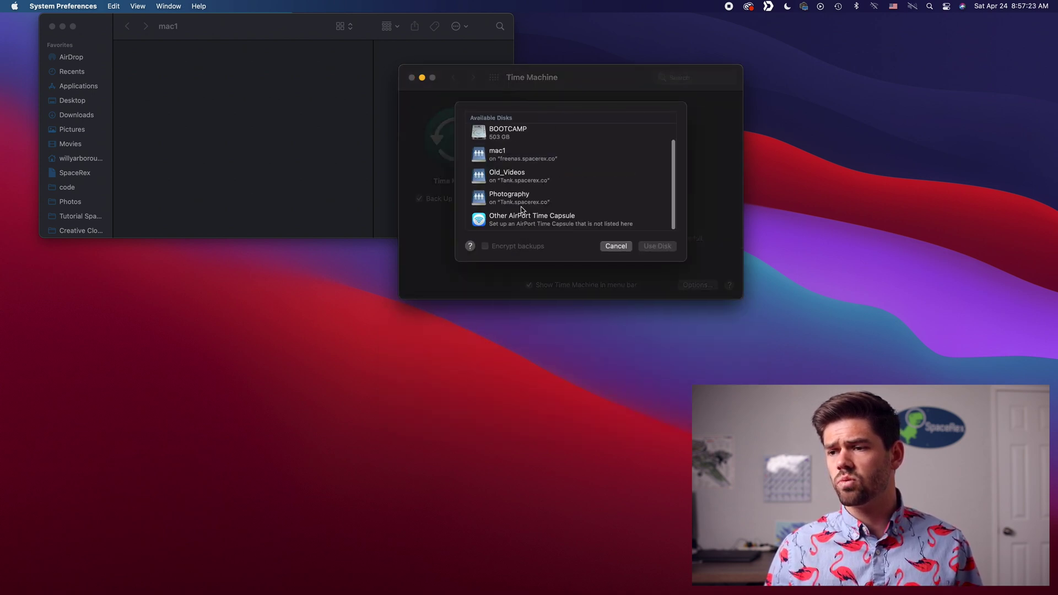
pyautogui.click(502, 156)
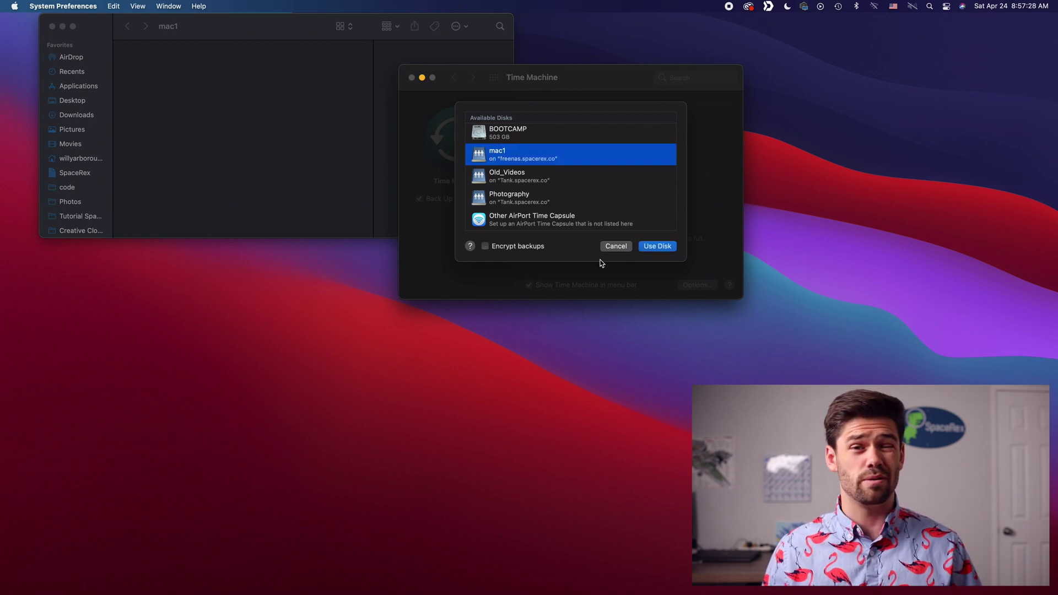
pyautogui.click(656, 246)
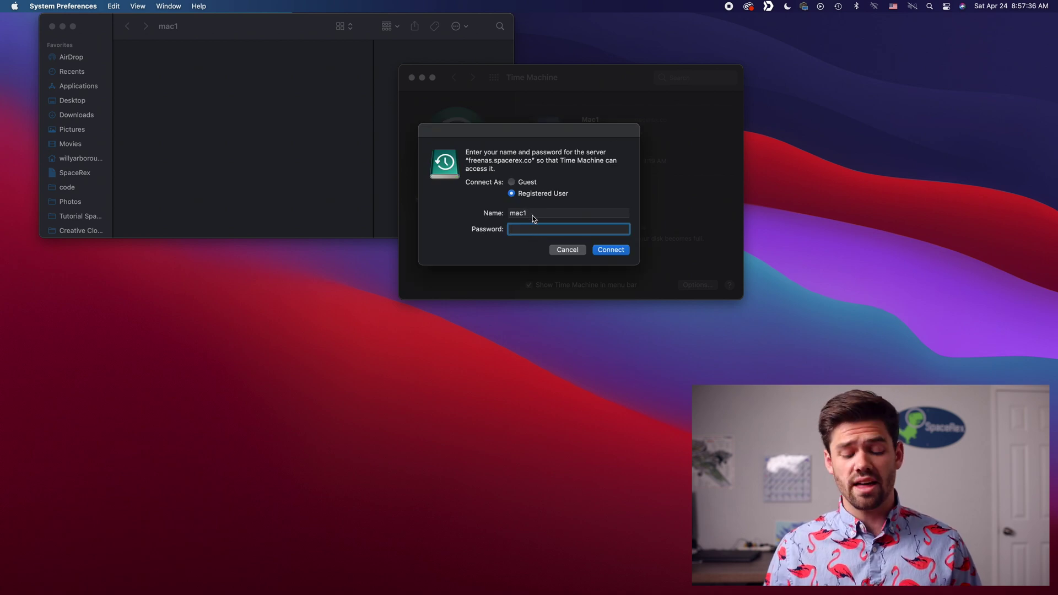
pyautogui.write('•••')
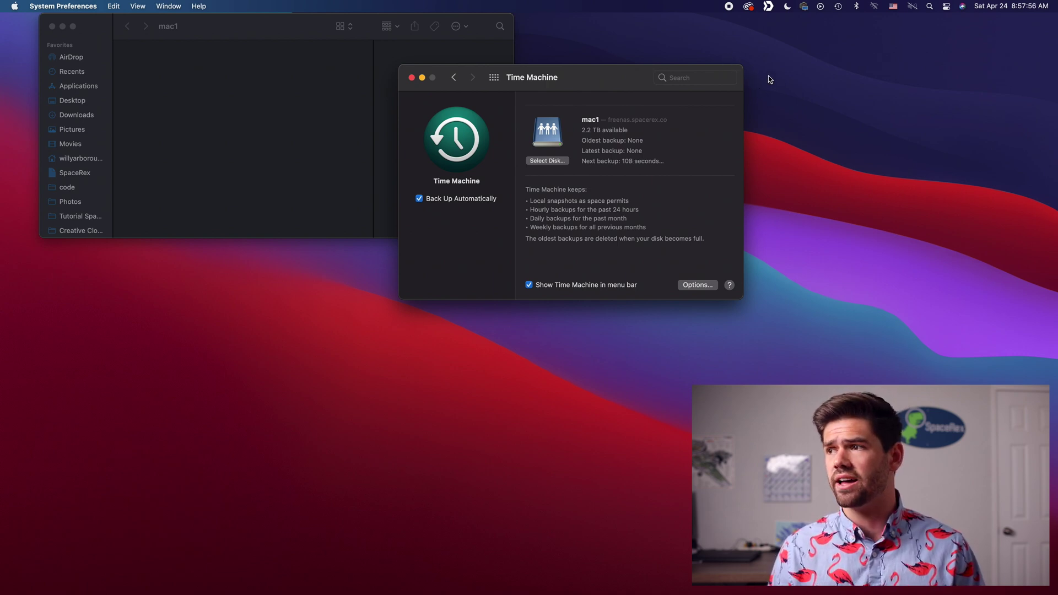
# Step: Start an immediate Time Machine backup to mac1 from the menu-bar Time Machine icon
pyautogui.click(838, 6)
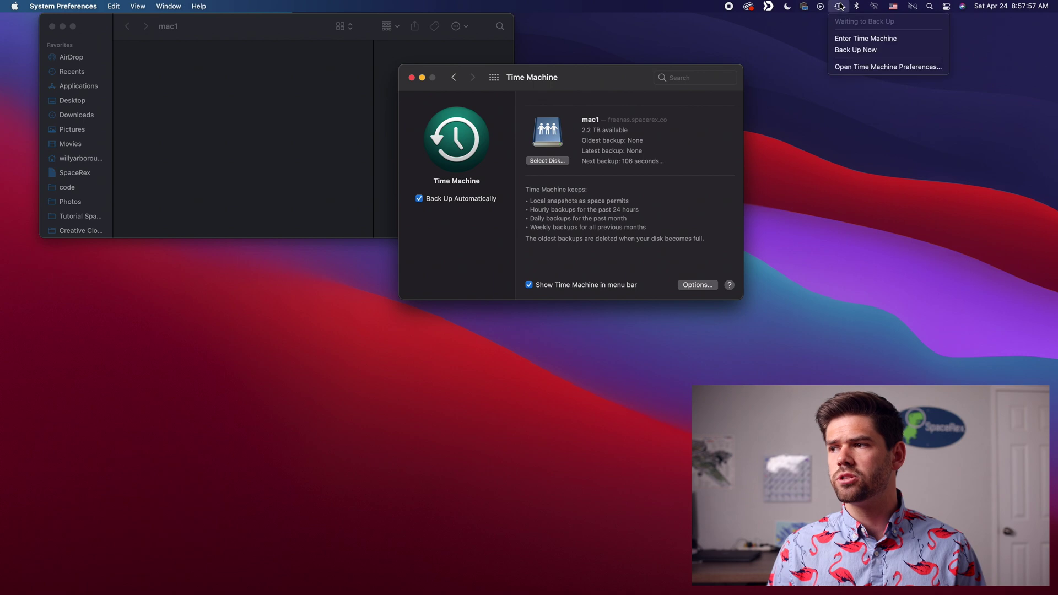
pyautogui.click(852, 50)
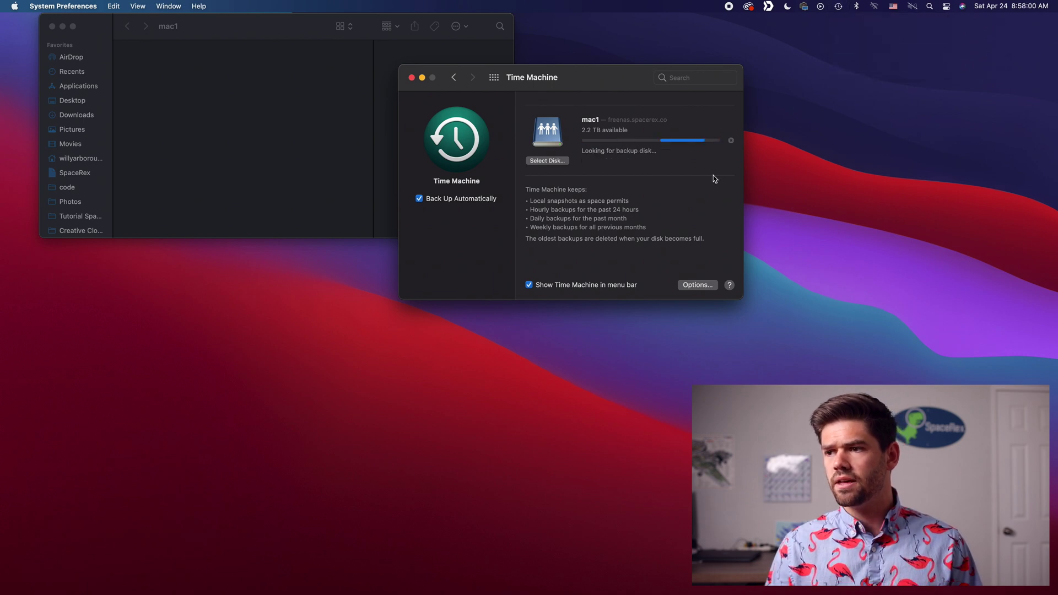